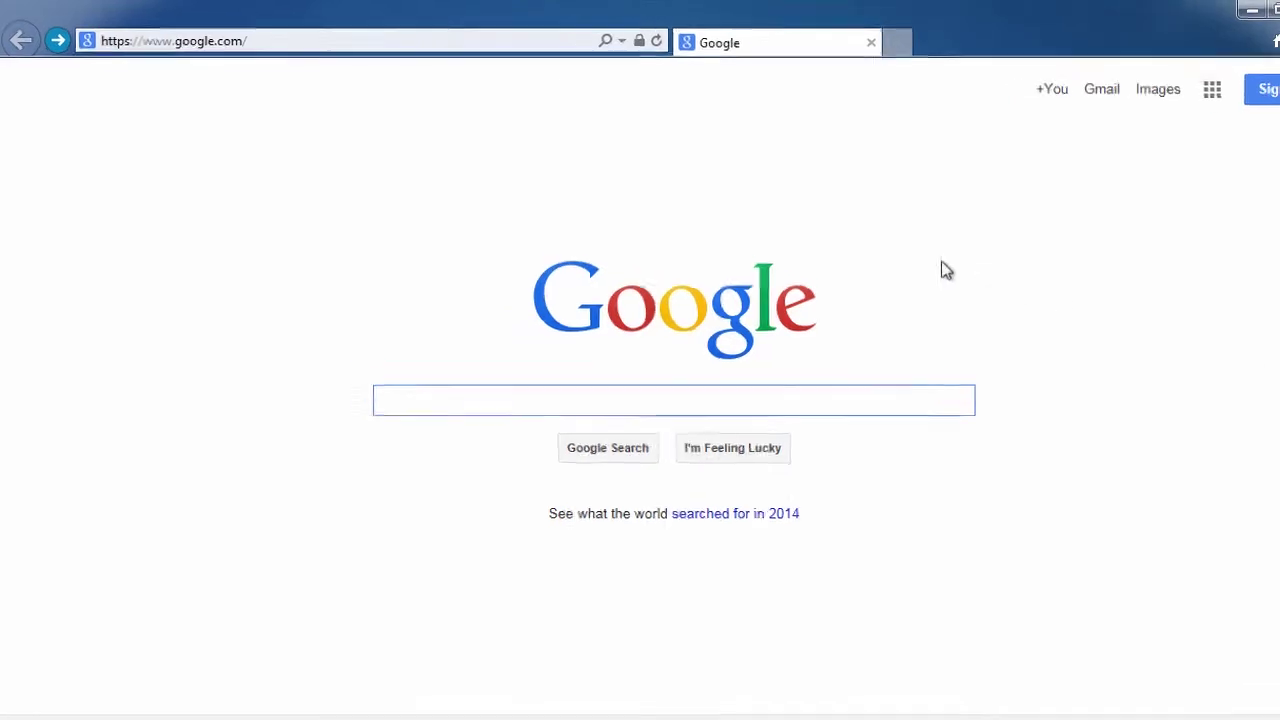
Go to easydvdcreator.net and start the DVD Creator free trial download.
click(251, 40)
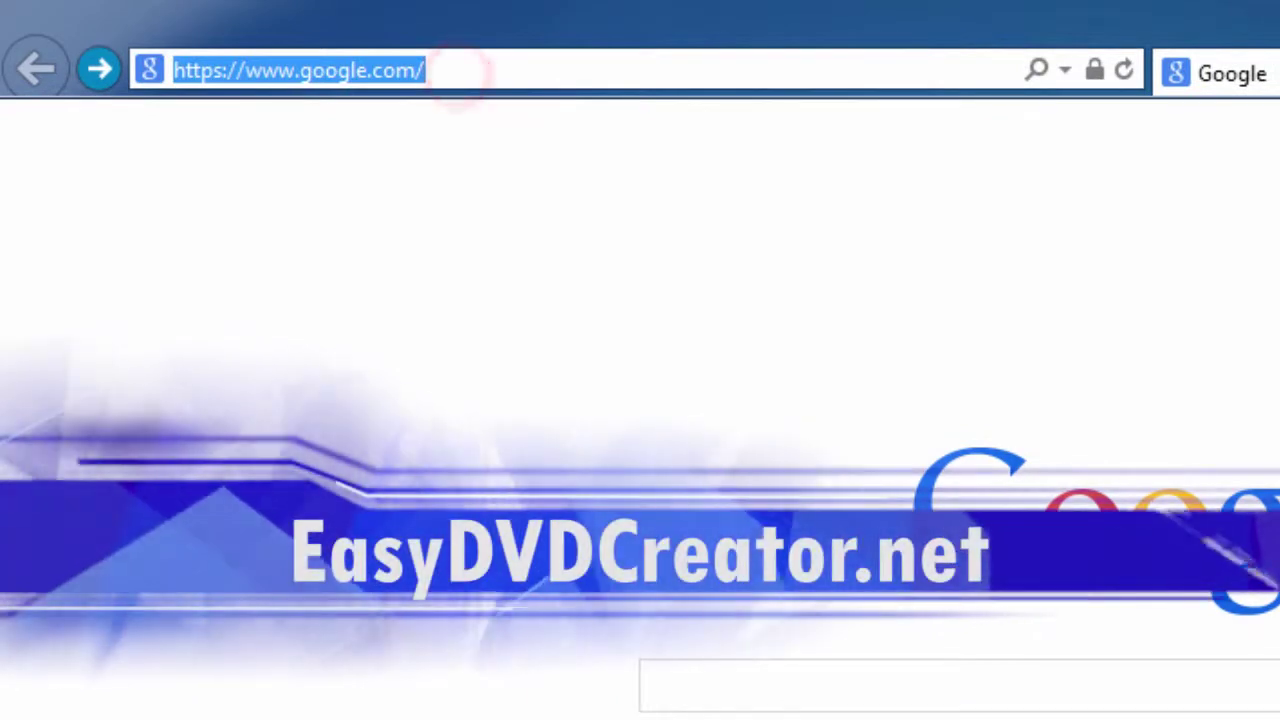
text(easydvdcreator.net/)
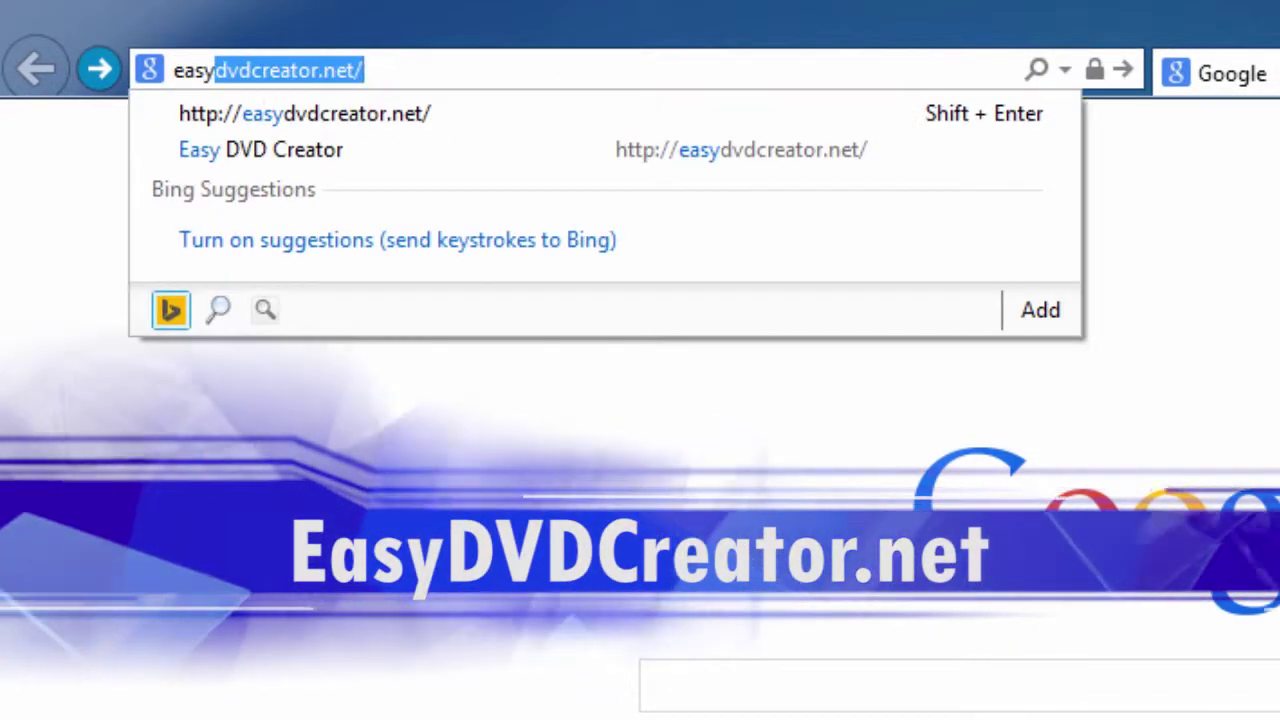
key(End)
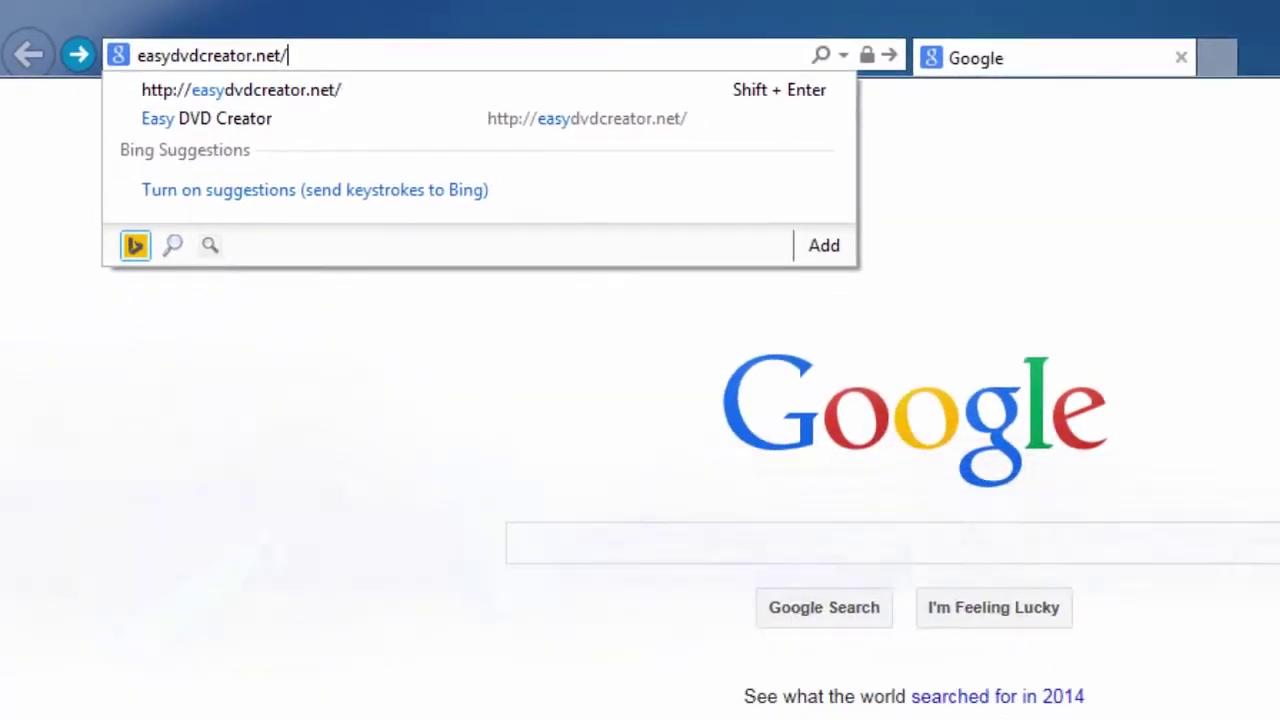
key(Return)
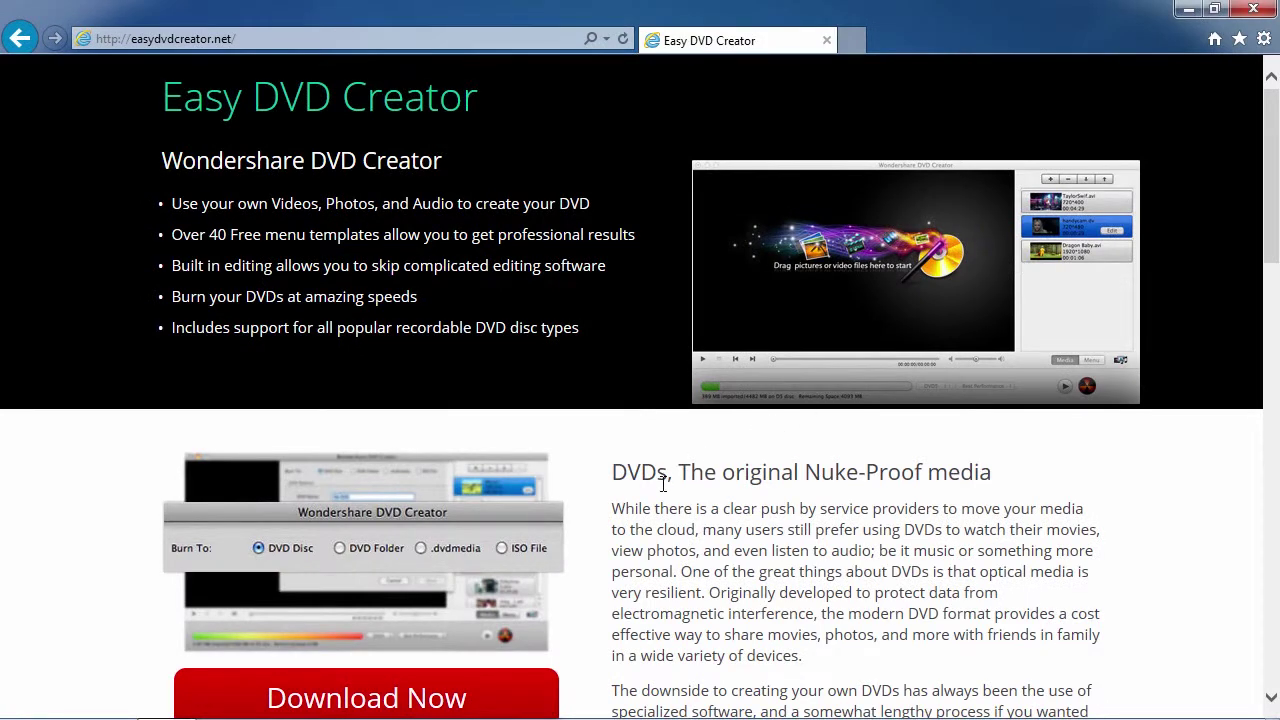
scroll(664, 484, down, 1)
click(428, 604)
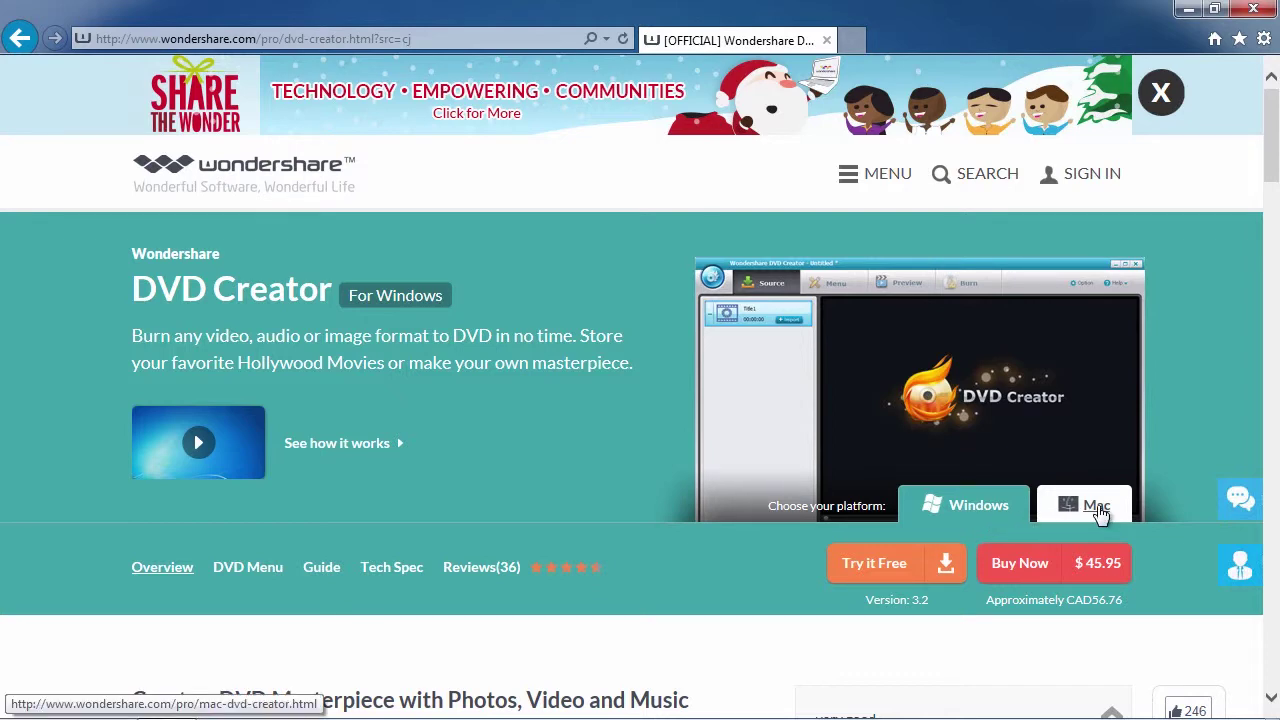
click(880, 567)
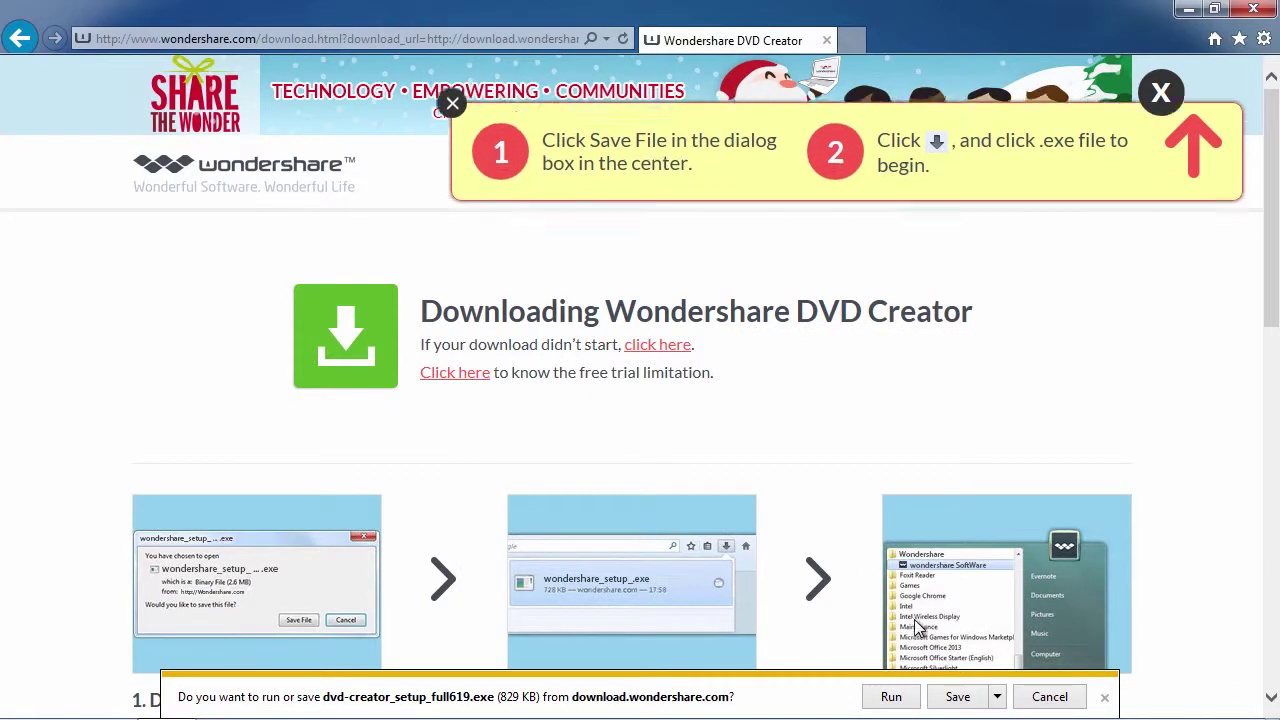
Save the DVD Creator installer to the Desktop.
click(995, 697)
click(1058, 676)
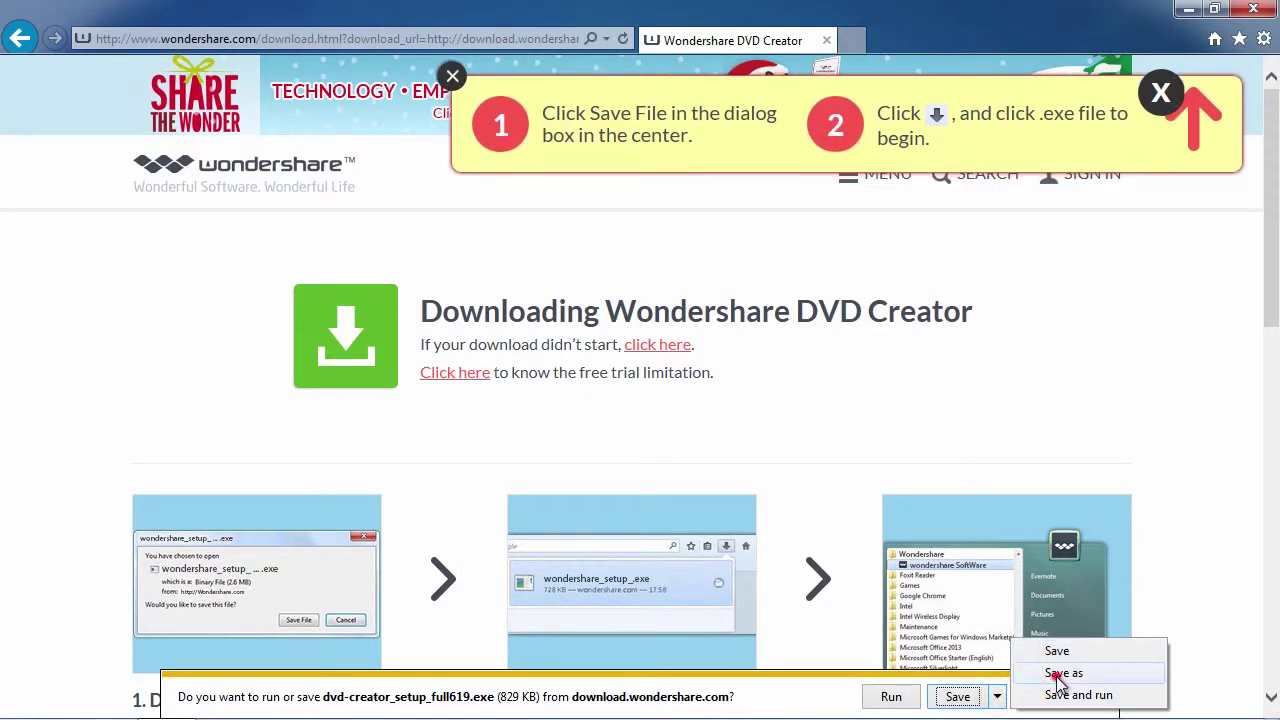
drag(436, 340, 422, 256)
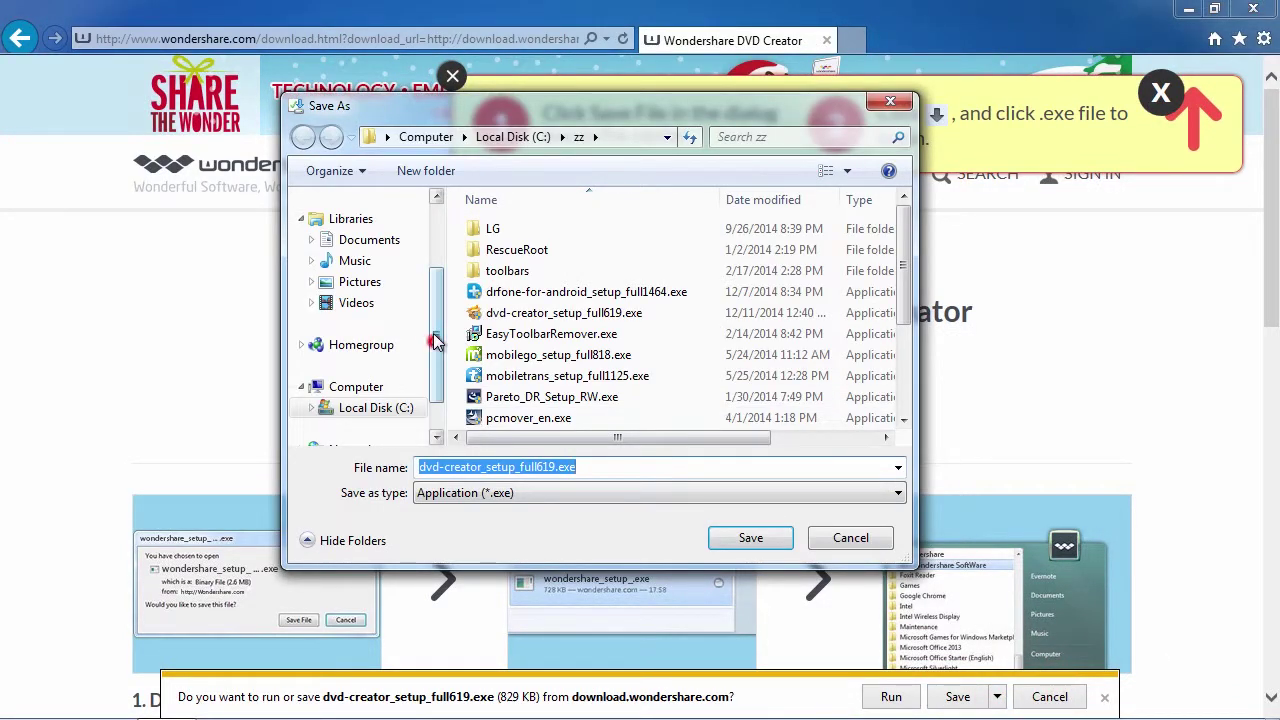
click(362, 230)
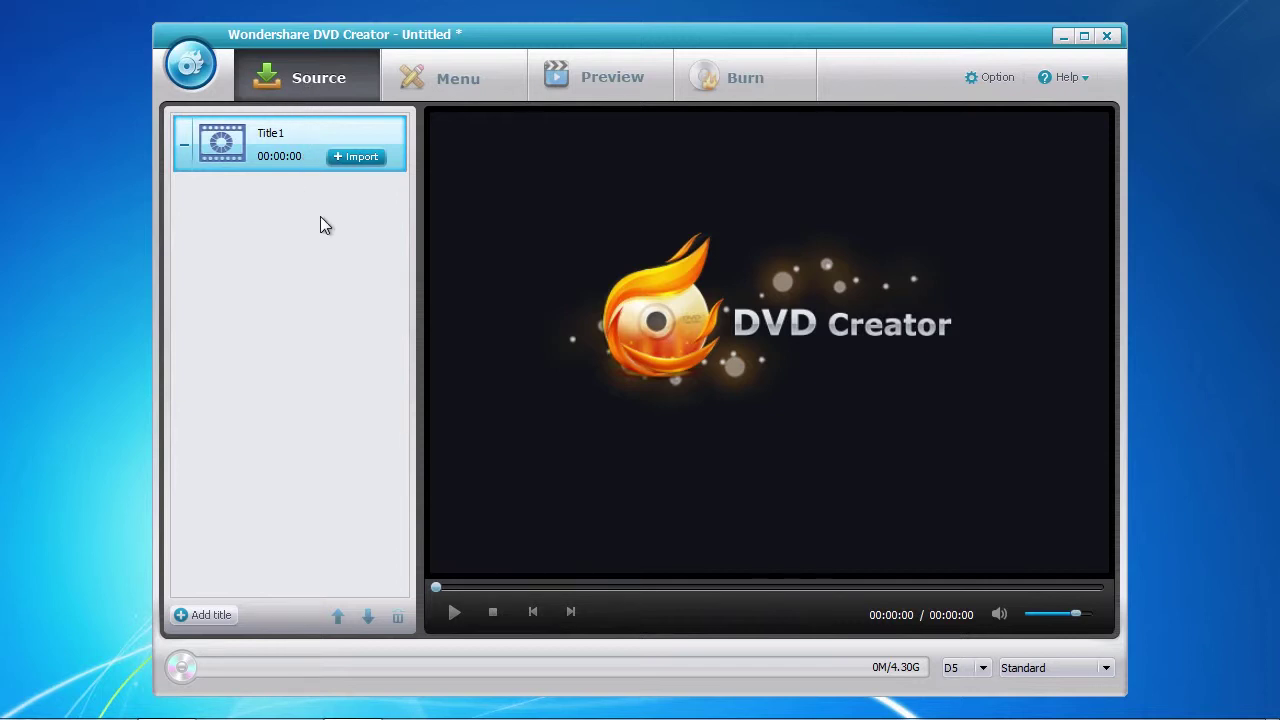
Import Wildlife.wmv from Sample Videos into Title1.
click(356, 158)
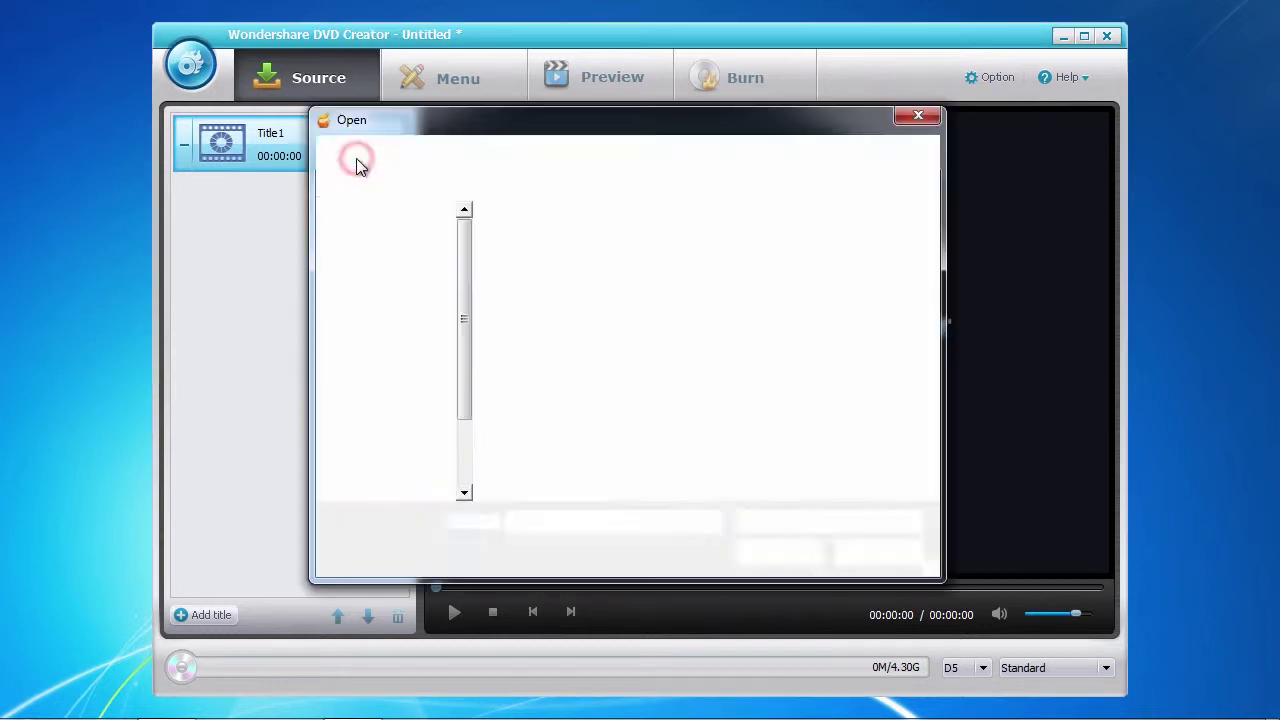
click(530, 300)
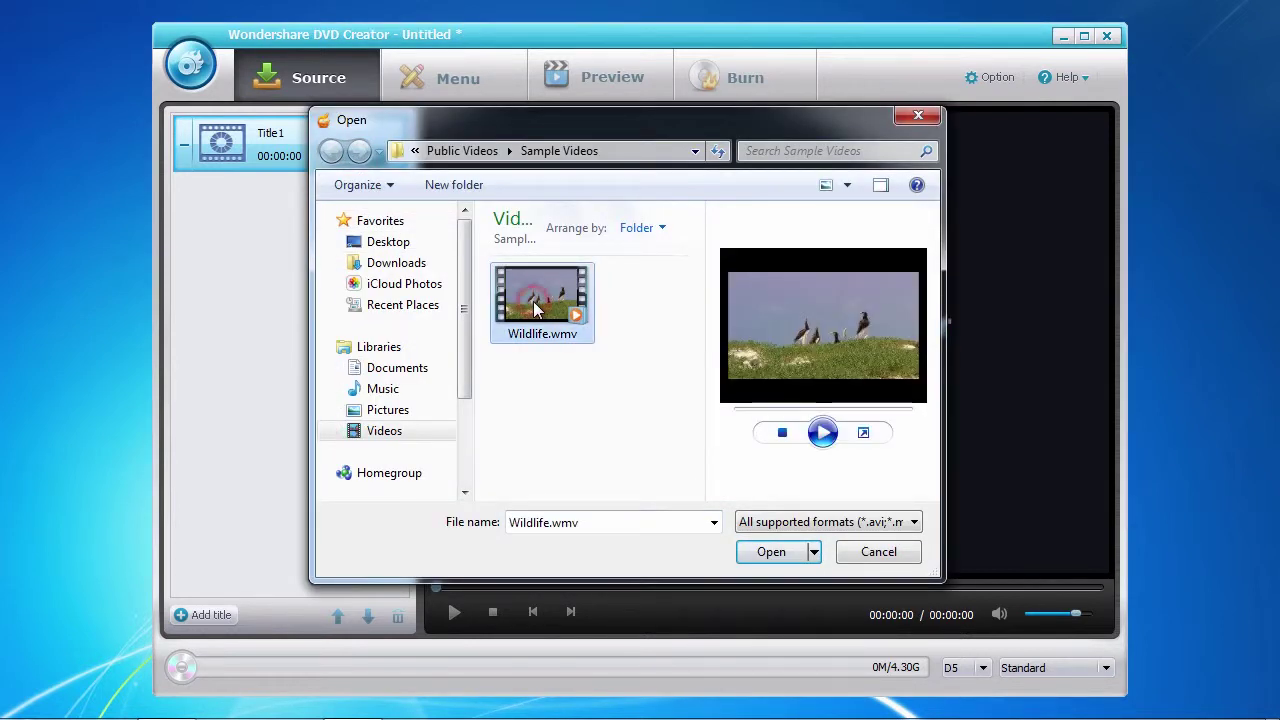
click(766, 552)
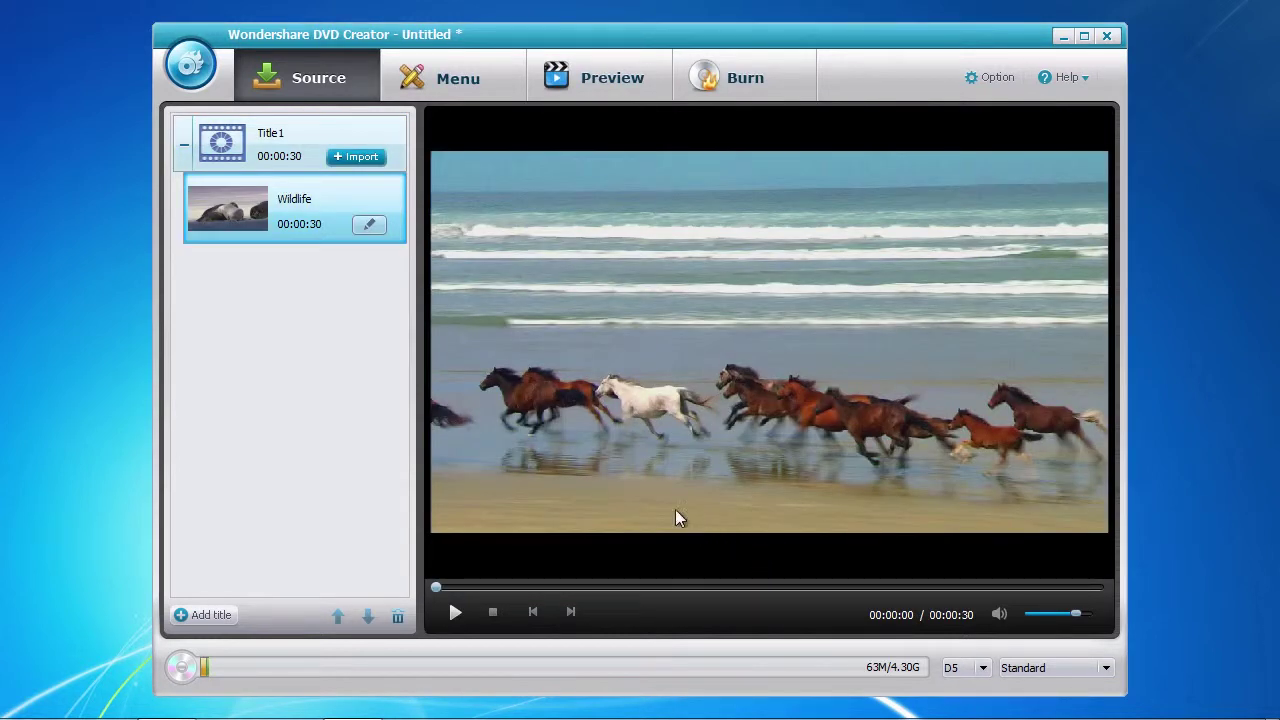
In the clip editor, try rotating, flipping and cropping the Wildlife video, then stop playback.
click(369, 225)
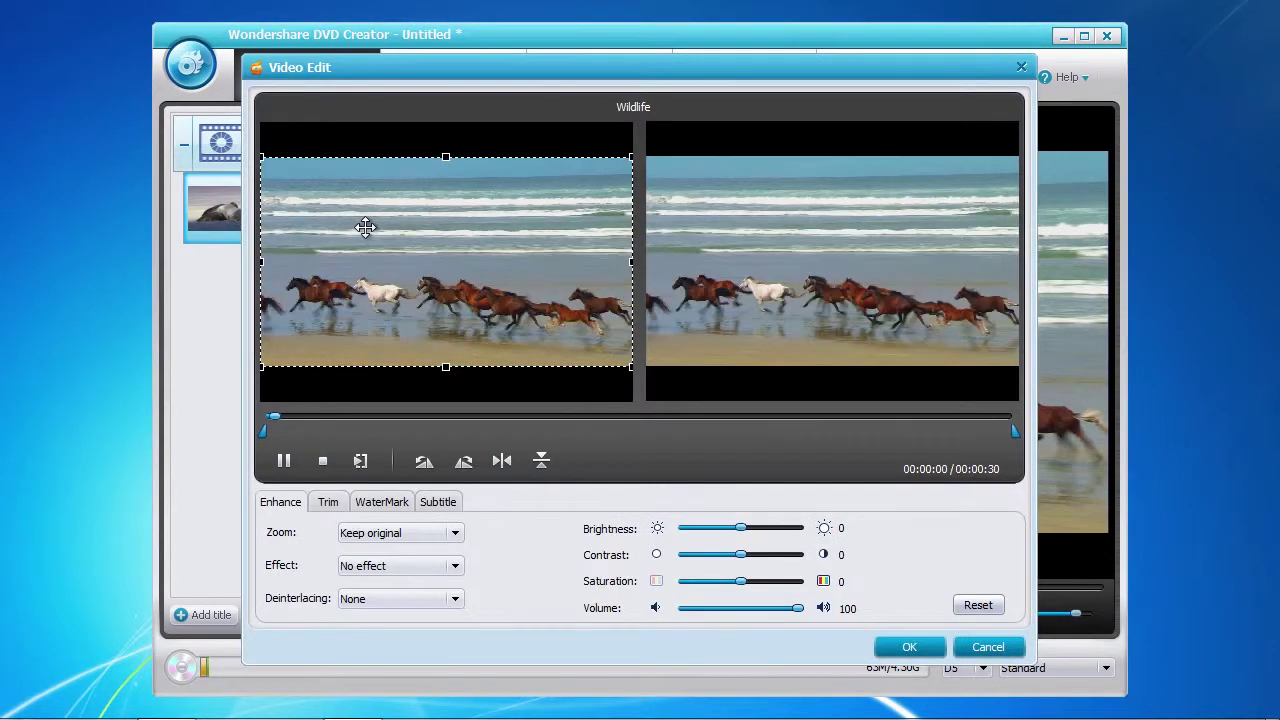
click(424, 461)
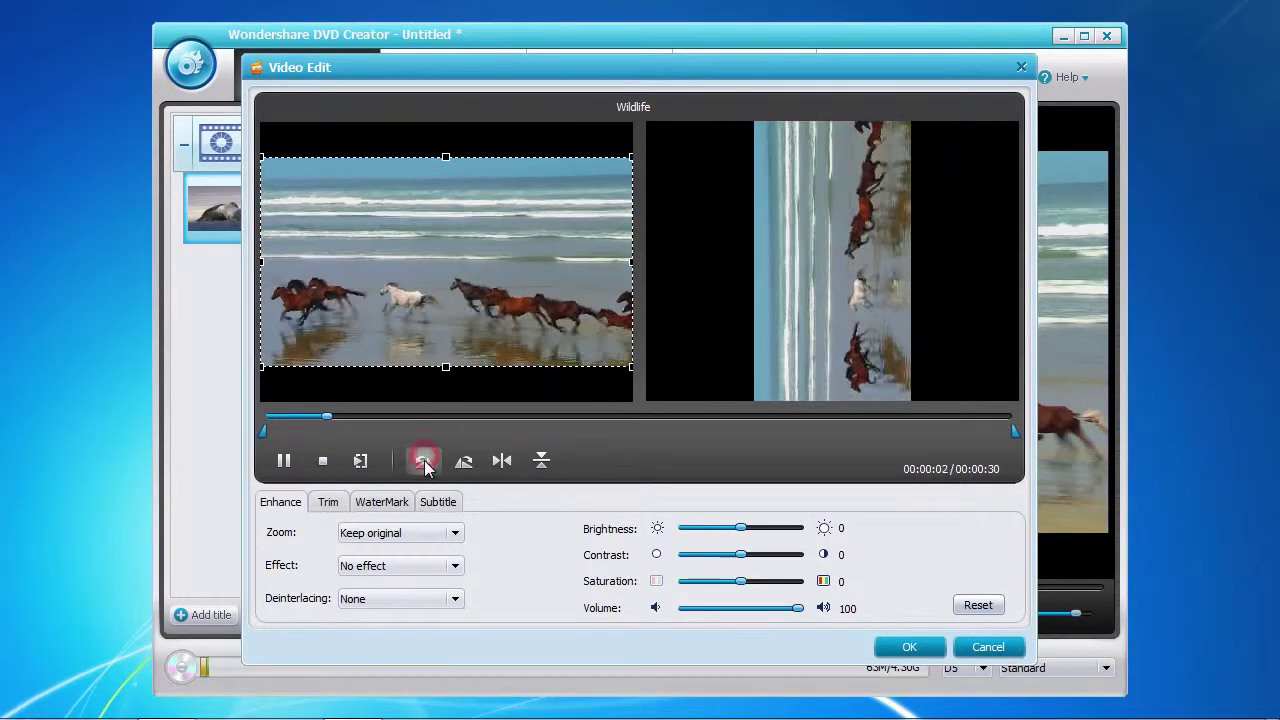
click(424, 461)
click(500, 461)
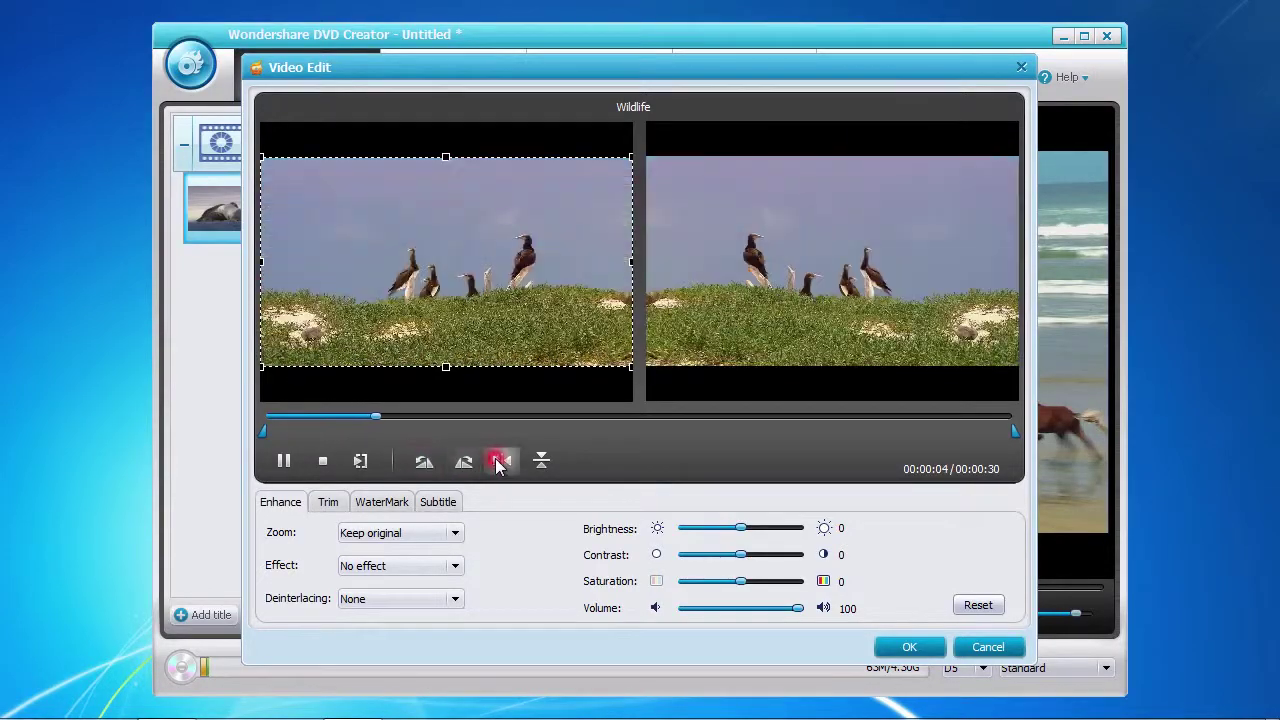
drag(628, 367, 387, 249)
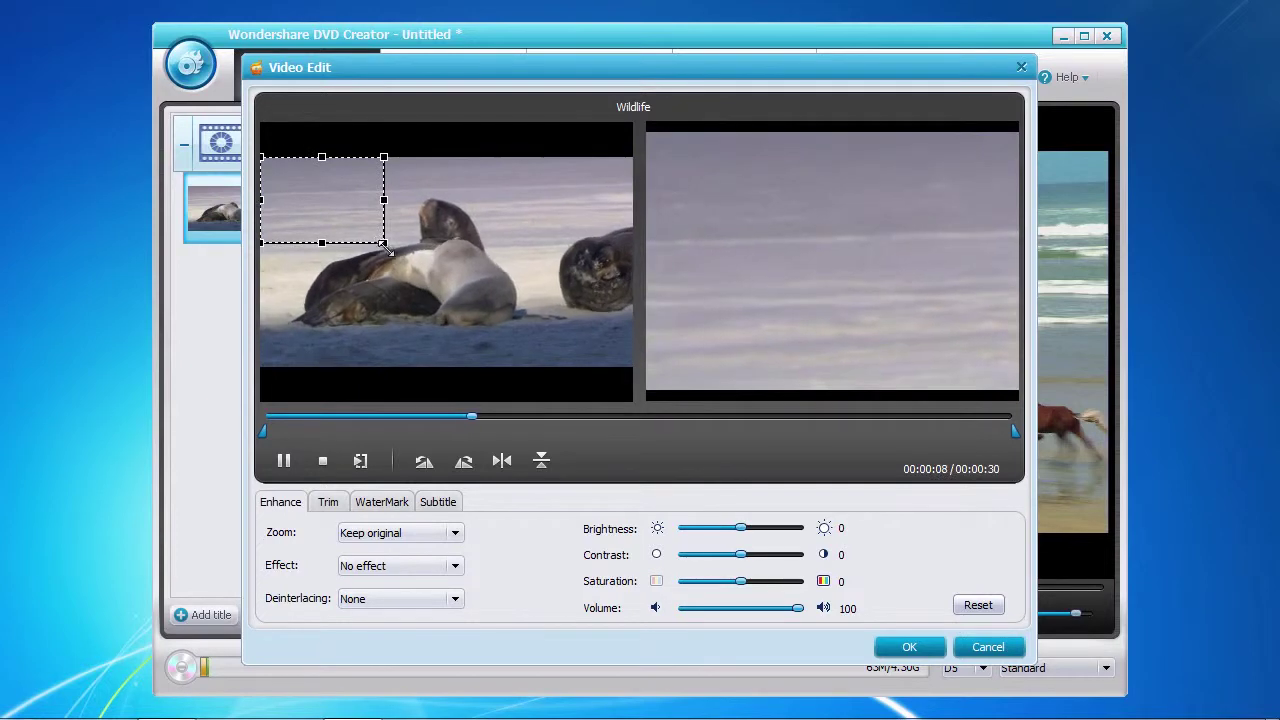
drag(387, 250, 656, 379)
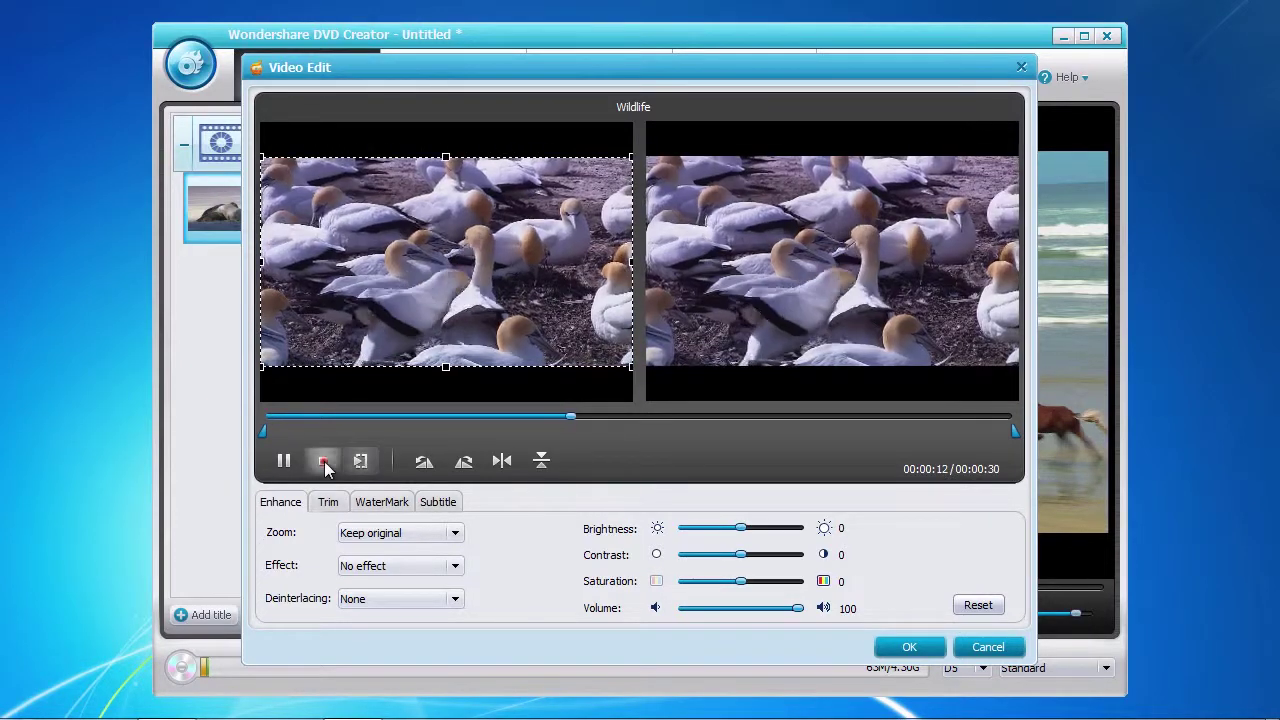
click(324, 463)
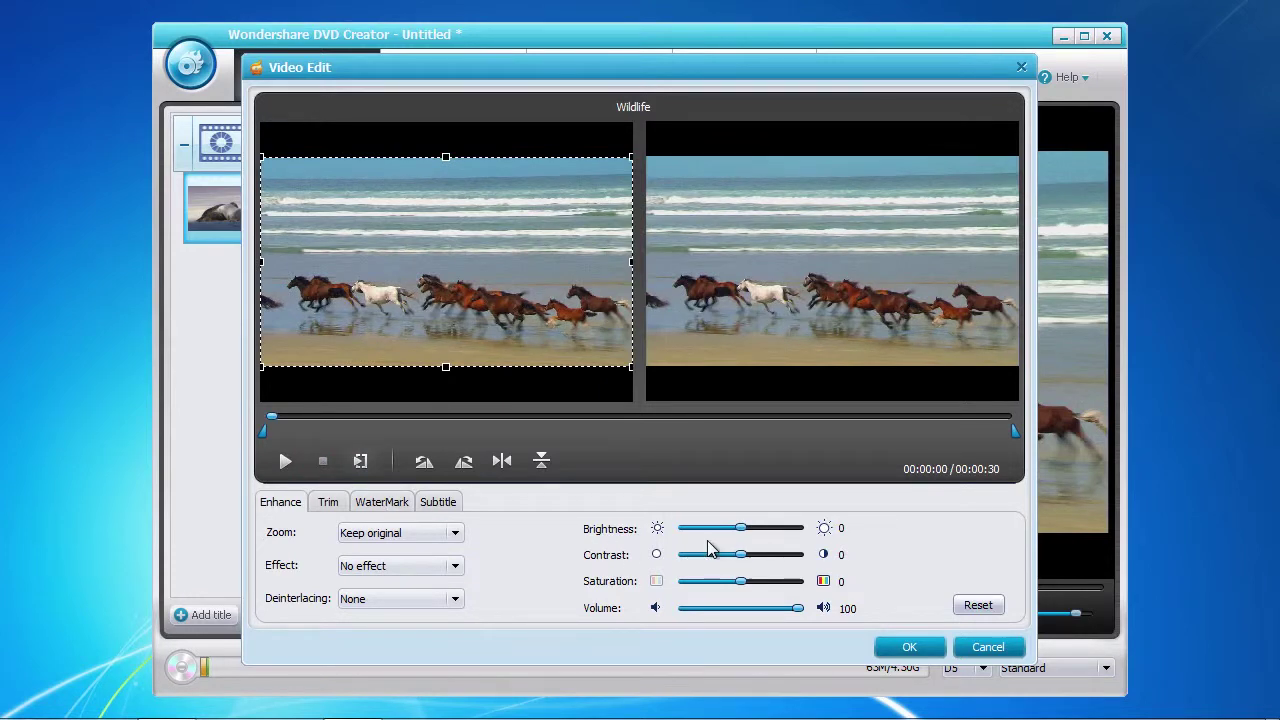
Set brightness -40 and contrast -25, browse the Trim, WaterMark and Subtitle options, and confirm.
mouse_move(740, 528)
mouse_down()
mouse_move(718, 528)
mouse_move(727, 555)
mouse_up()
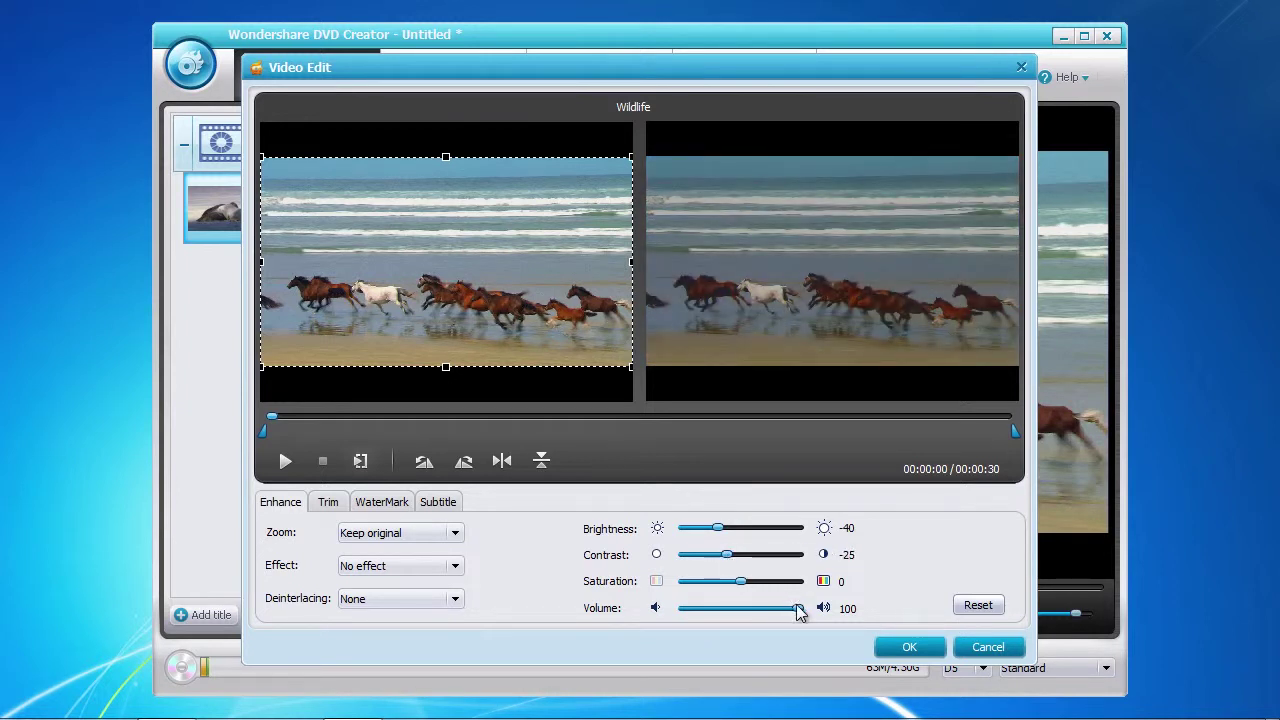
mouse_move(798, 608)
mouse_down()
mouse_move(738, 608)
mouse_move(800, 608)
mouse_up()
click(328, 502)
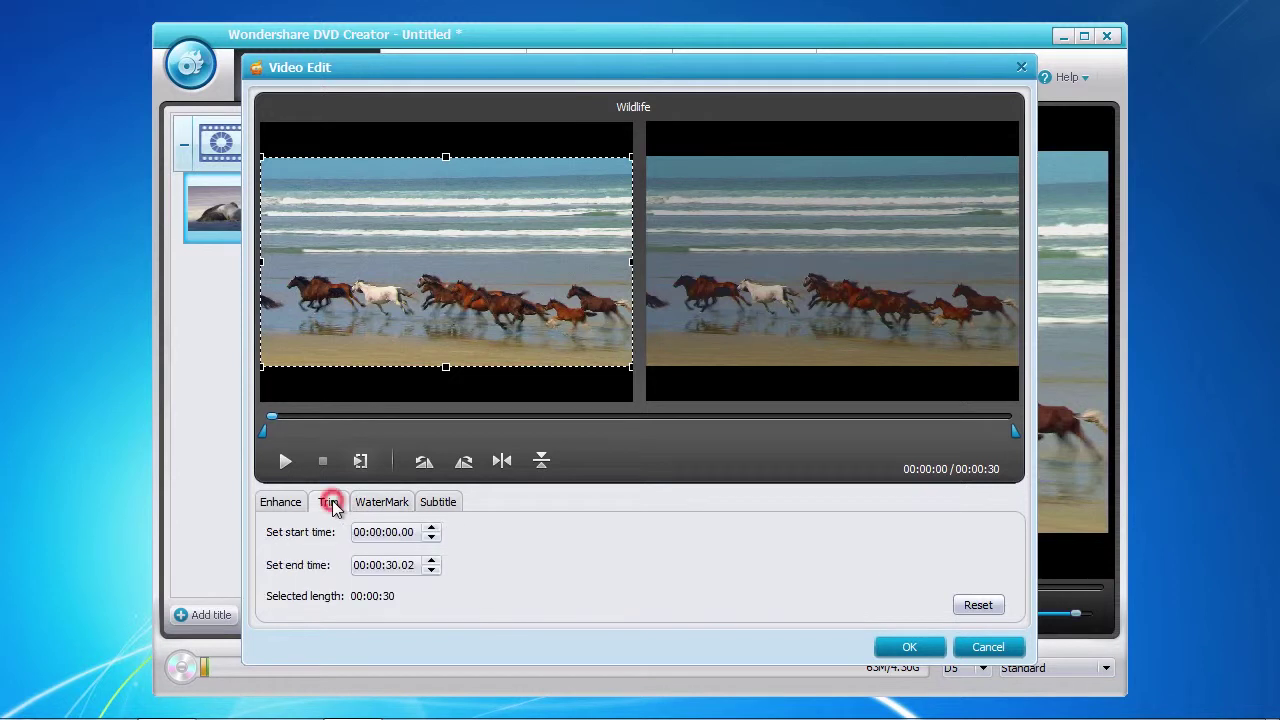
click(388, 505)
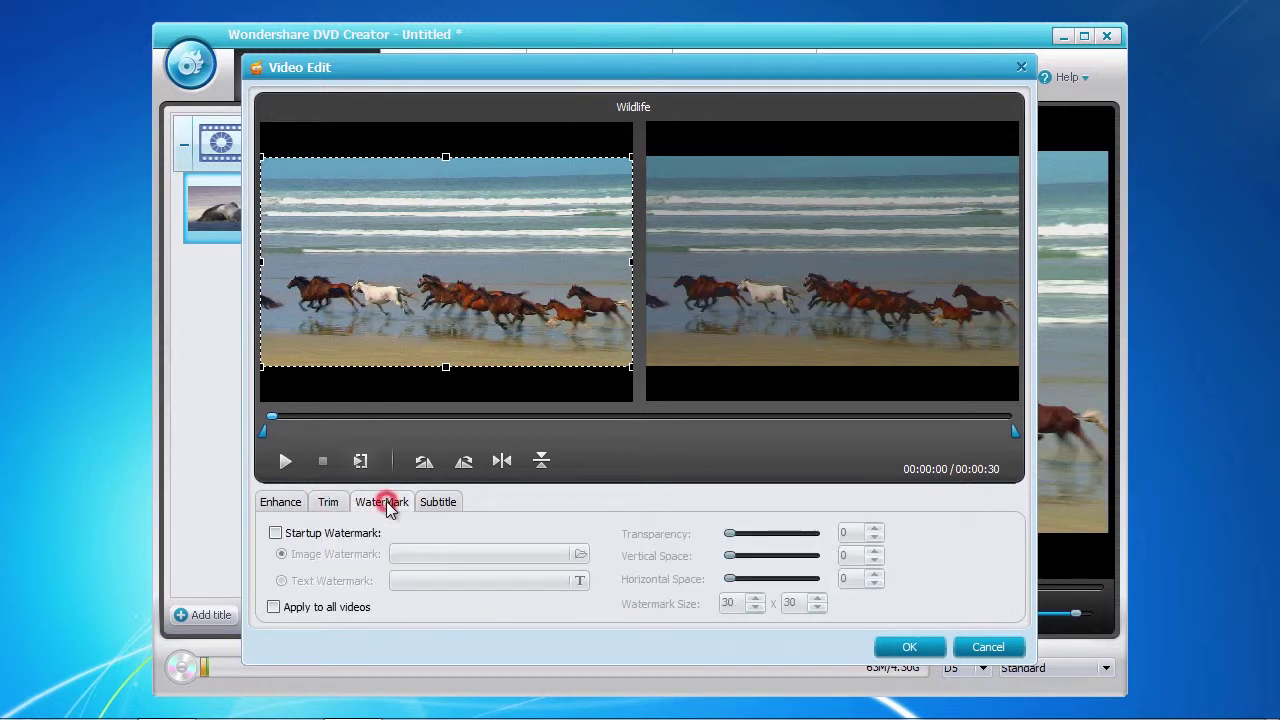
click(441, 504)
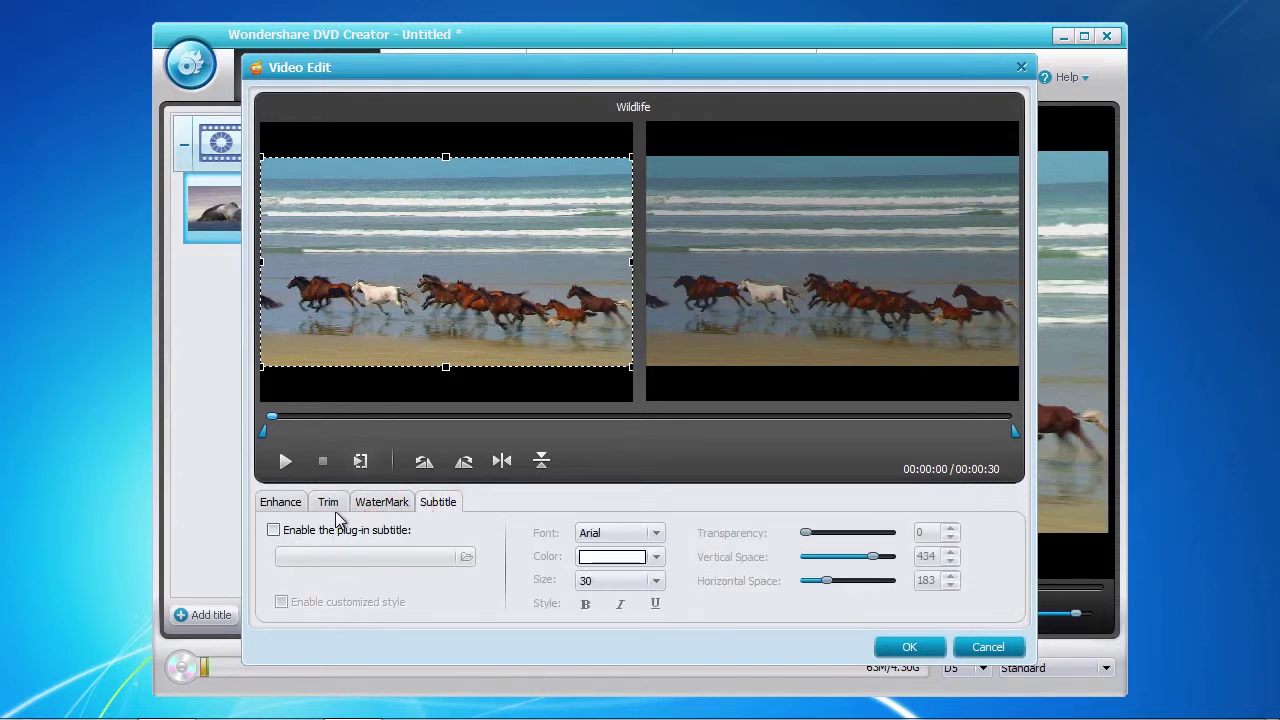
click(280, 505)
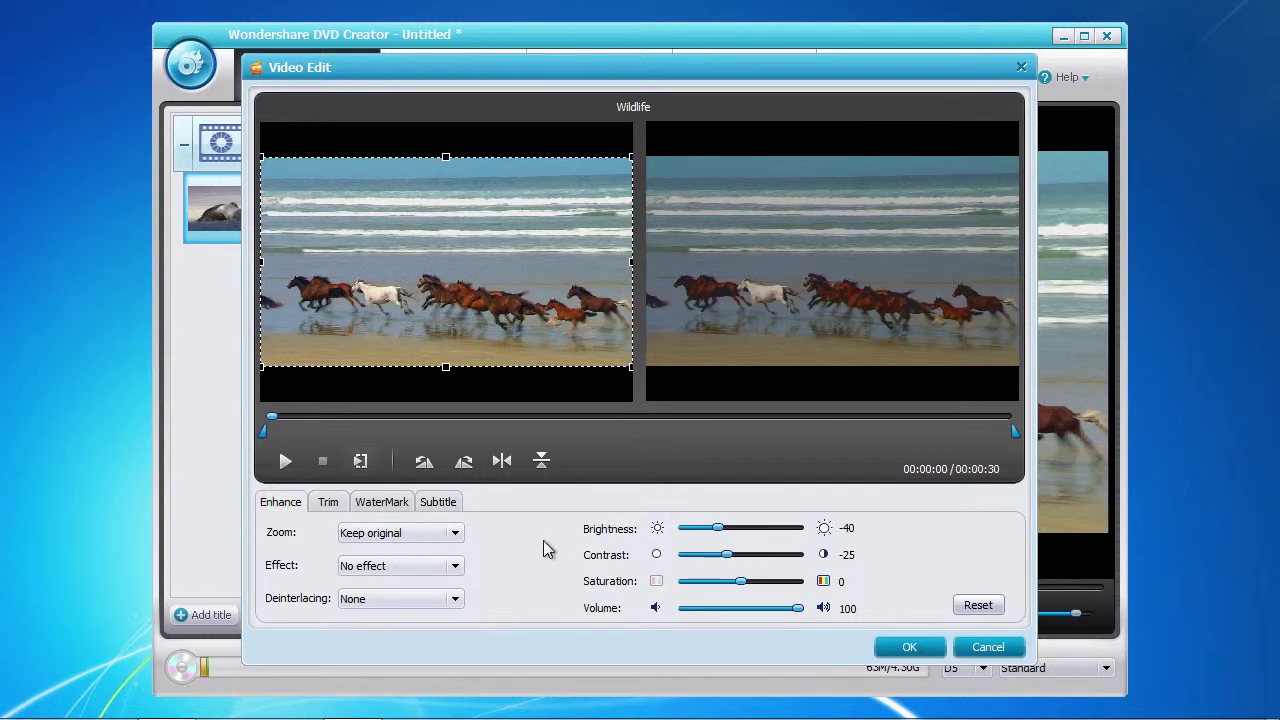
click(906, 645)
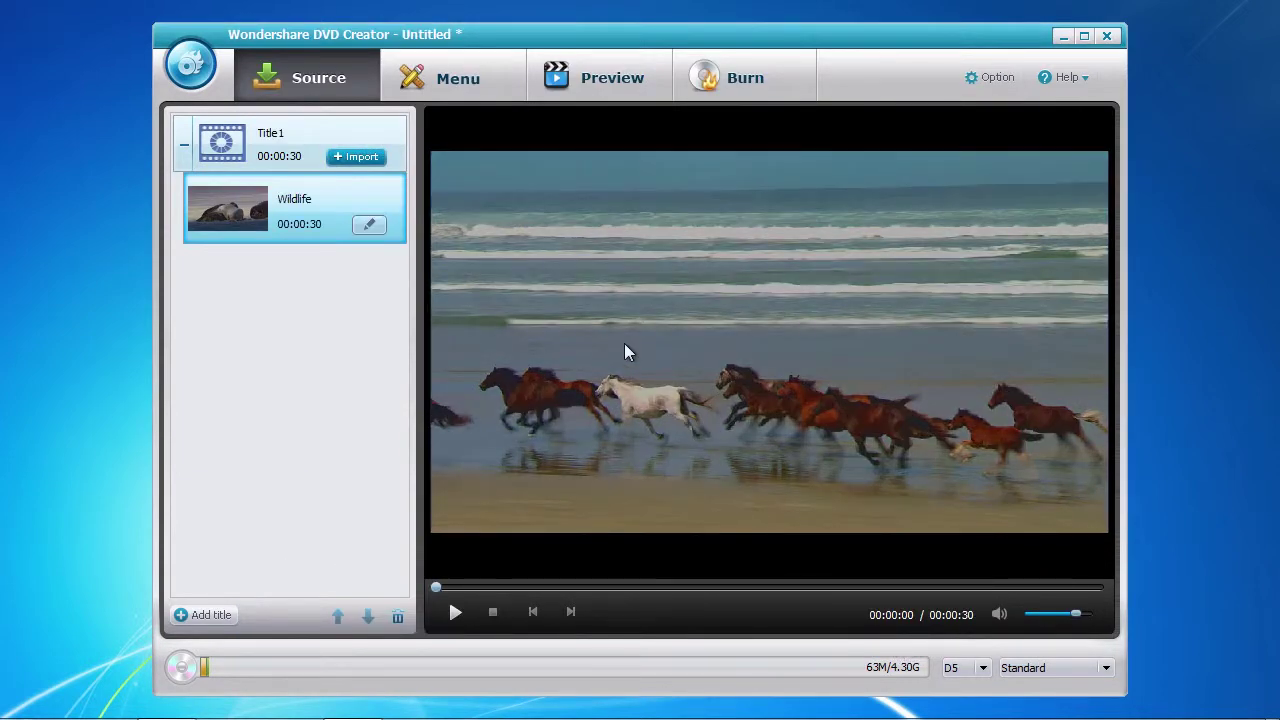
Preview the Car Trip, Field Spotlight and Ivy menu templates, then apply Classic.
click(458, 88)
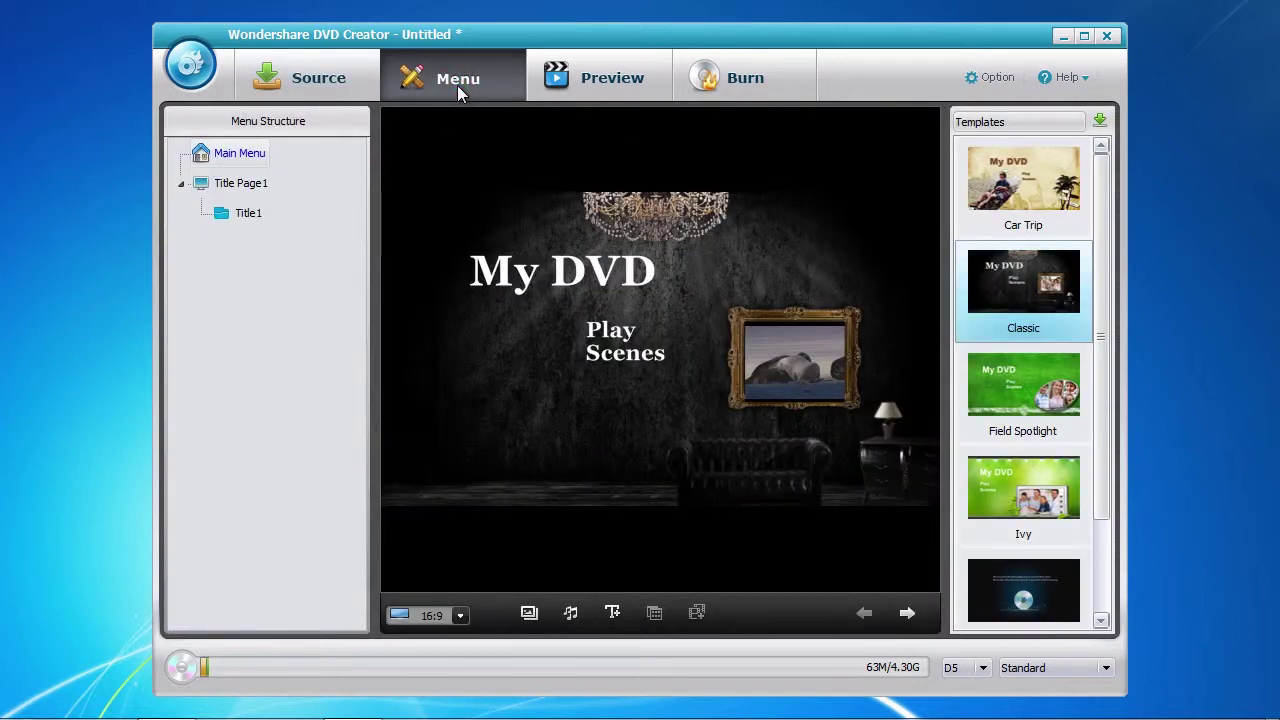
click(1030, 190)
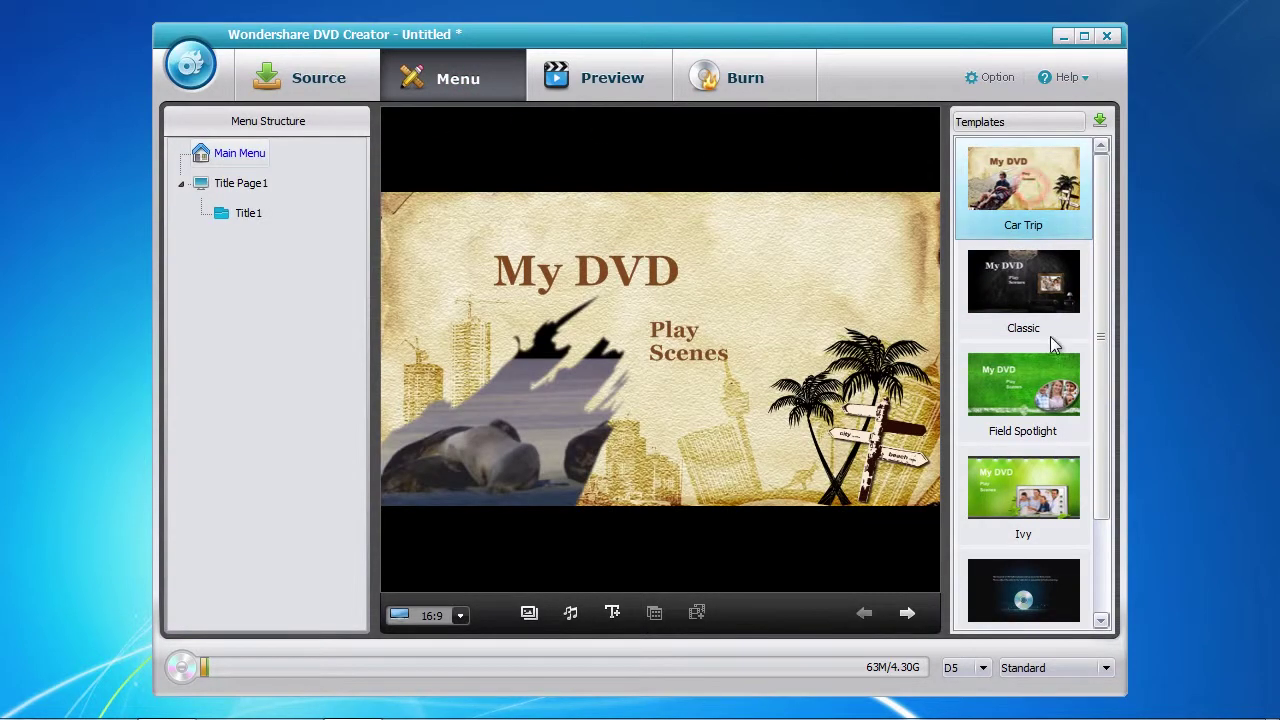
click(1022, 380)
click(1003, 477)
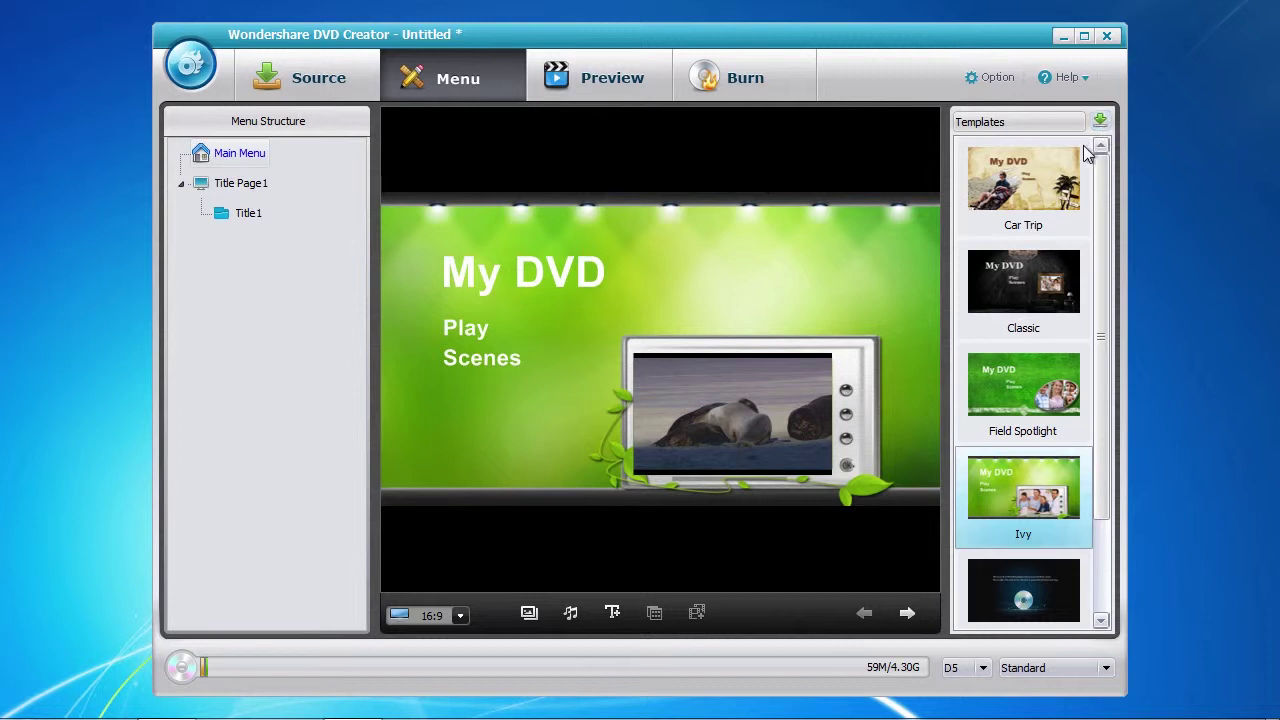
click(1020, 290)
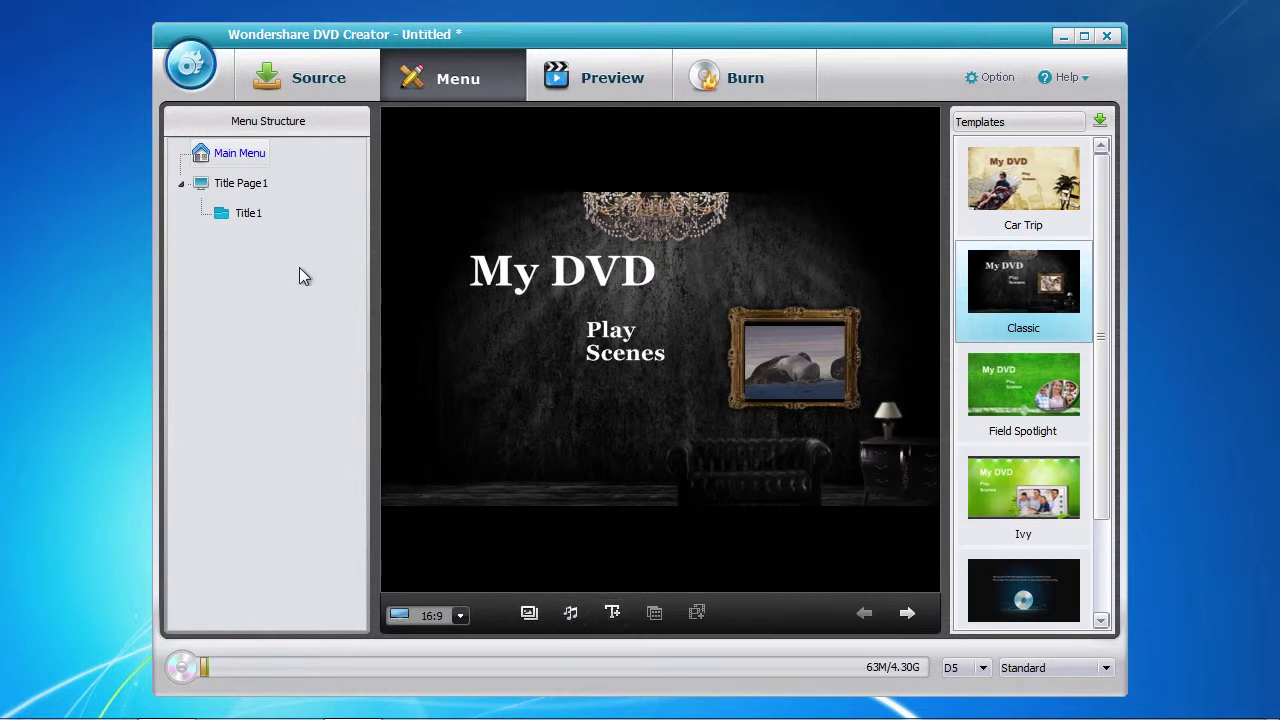
Insert chapter points into Title1's video at several playback positions.
click(241, 188)
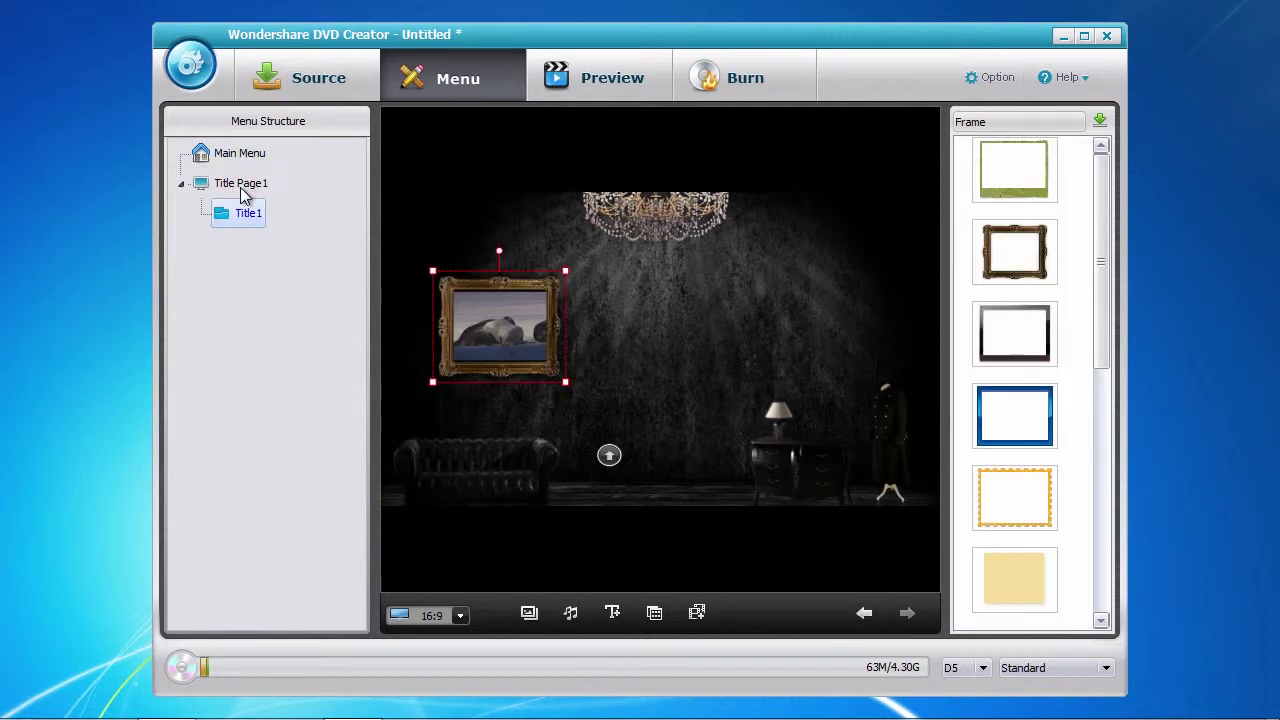
click(697, 613)
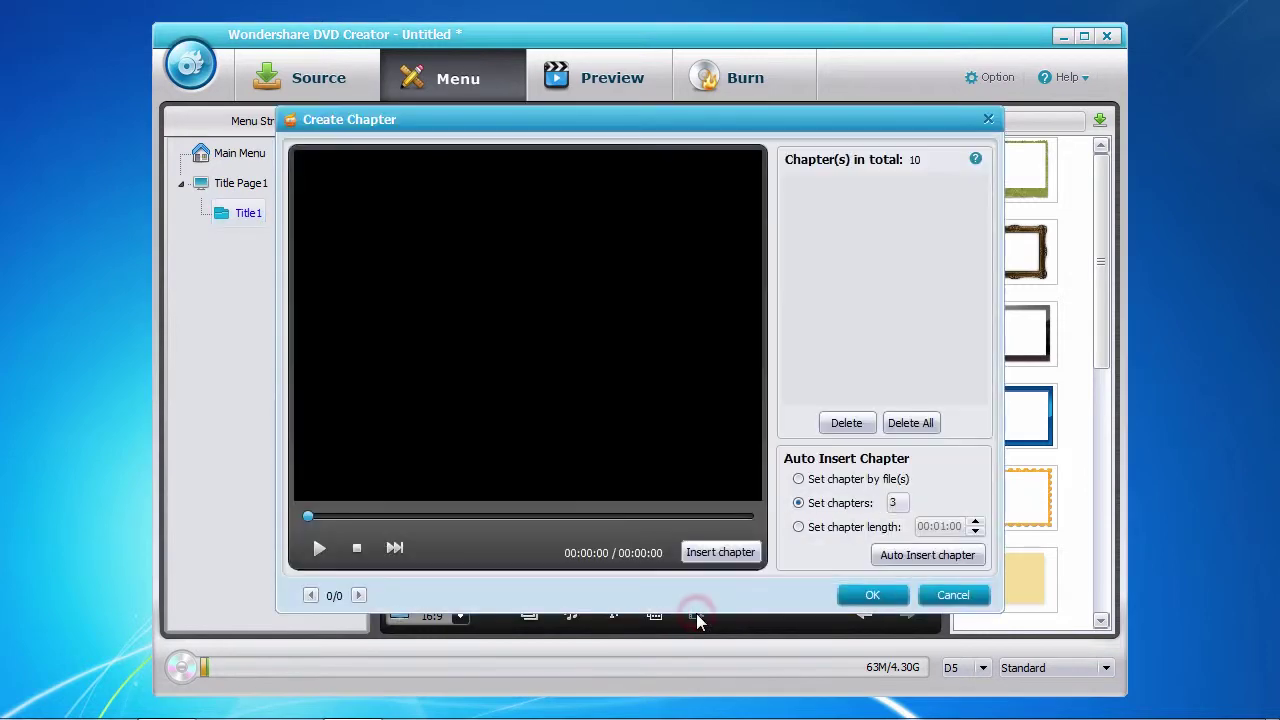
click(318, 548)
click(722, 553)
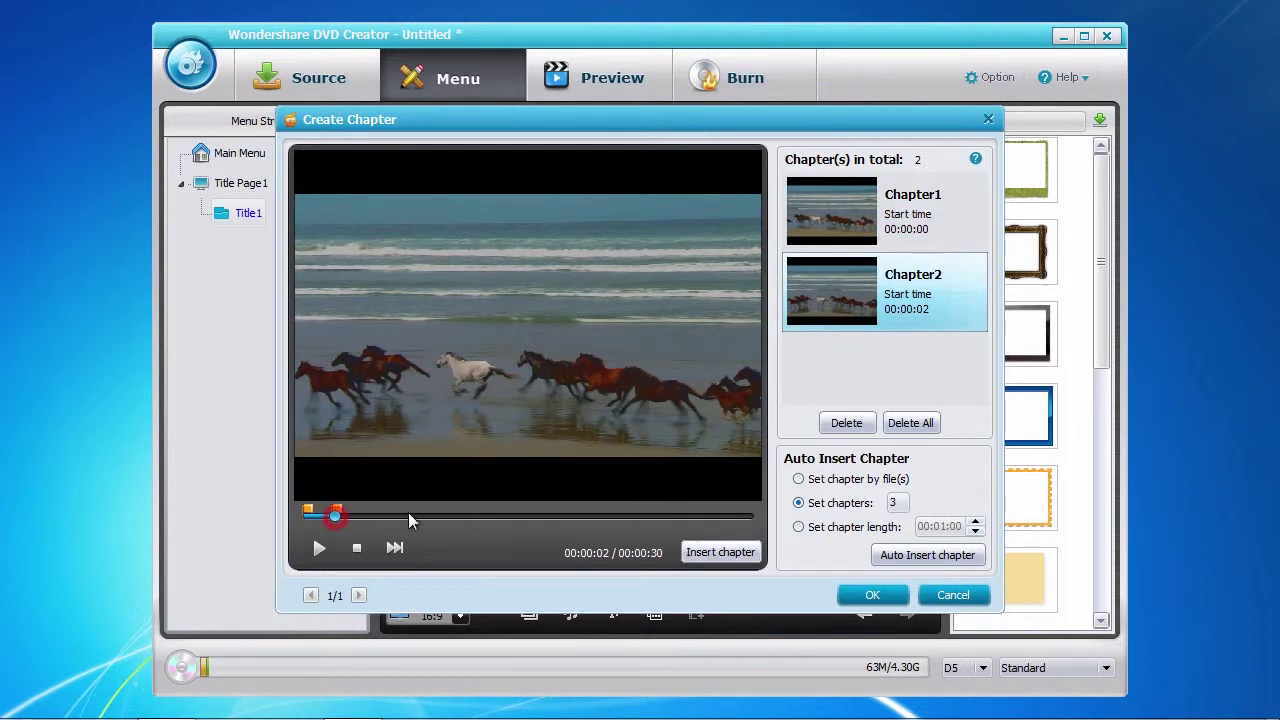
click(408, 516)
click(721, 553)
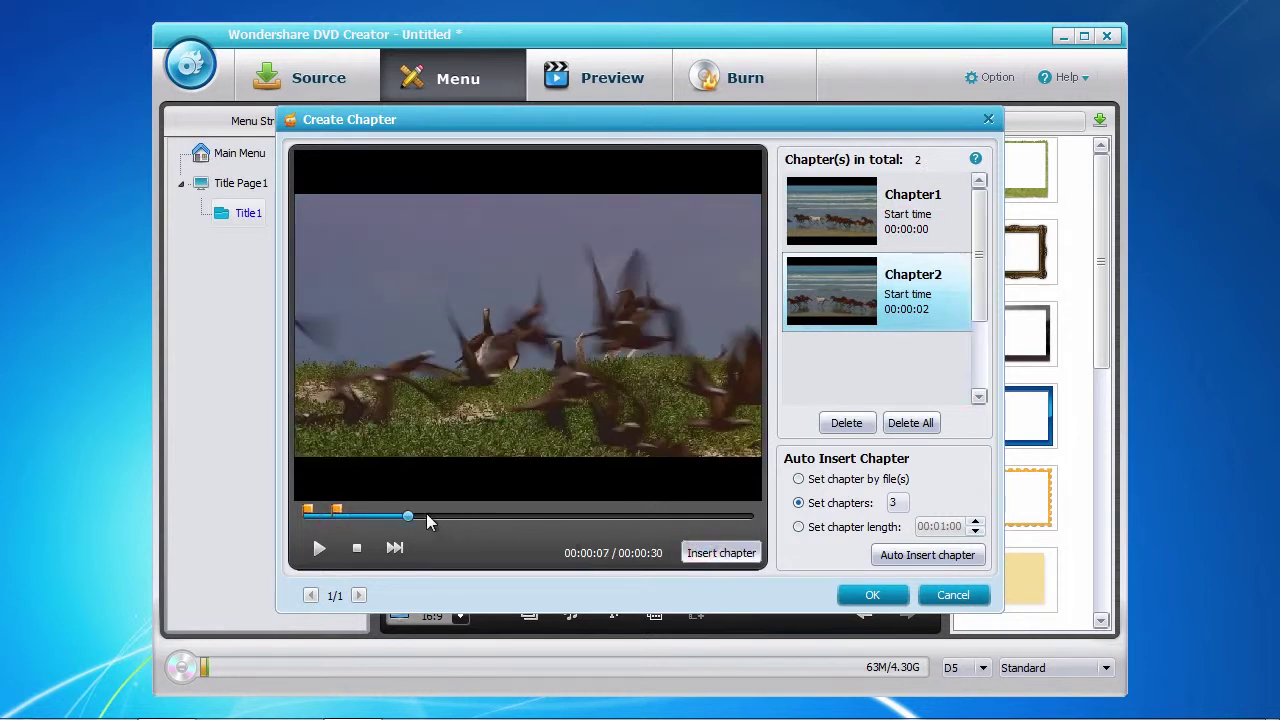
click(537, 517)
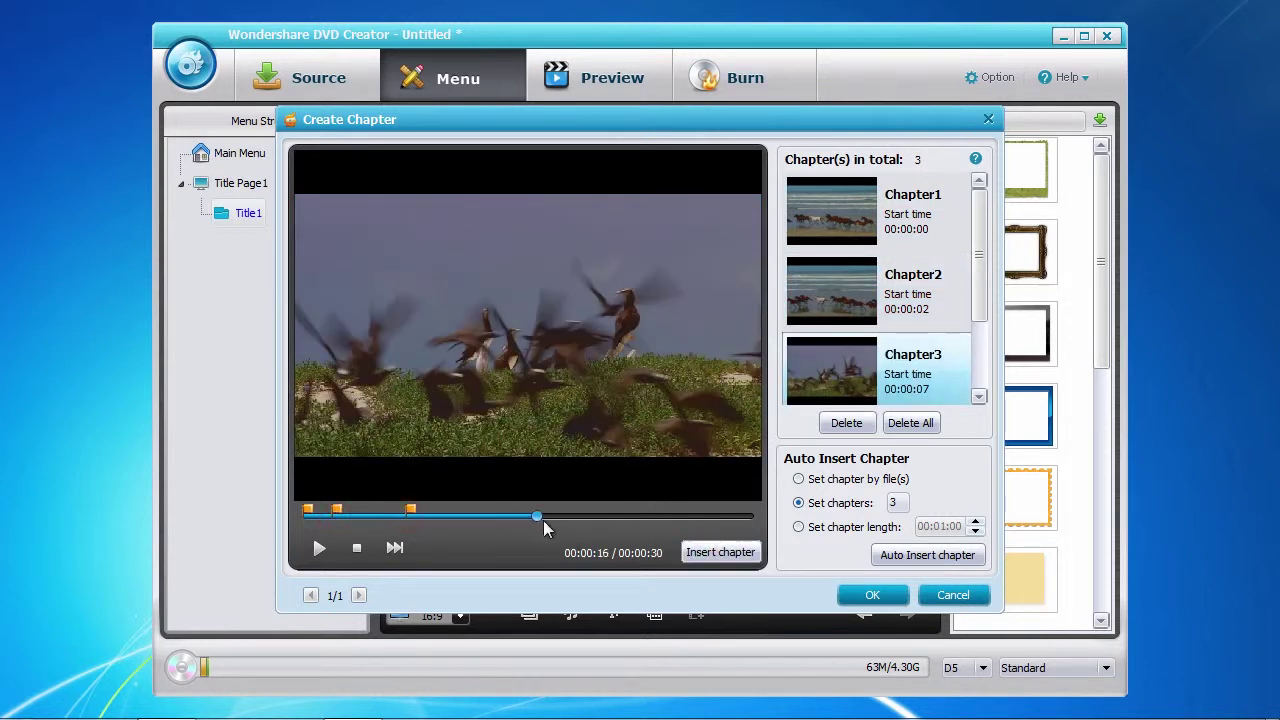
click(712, 554)
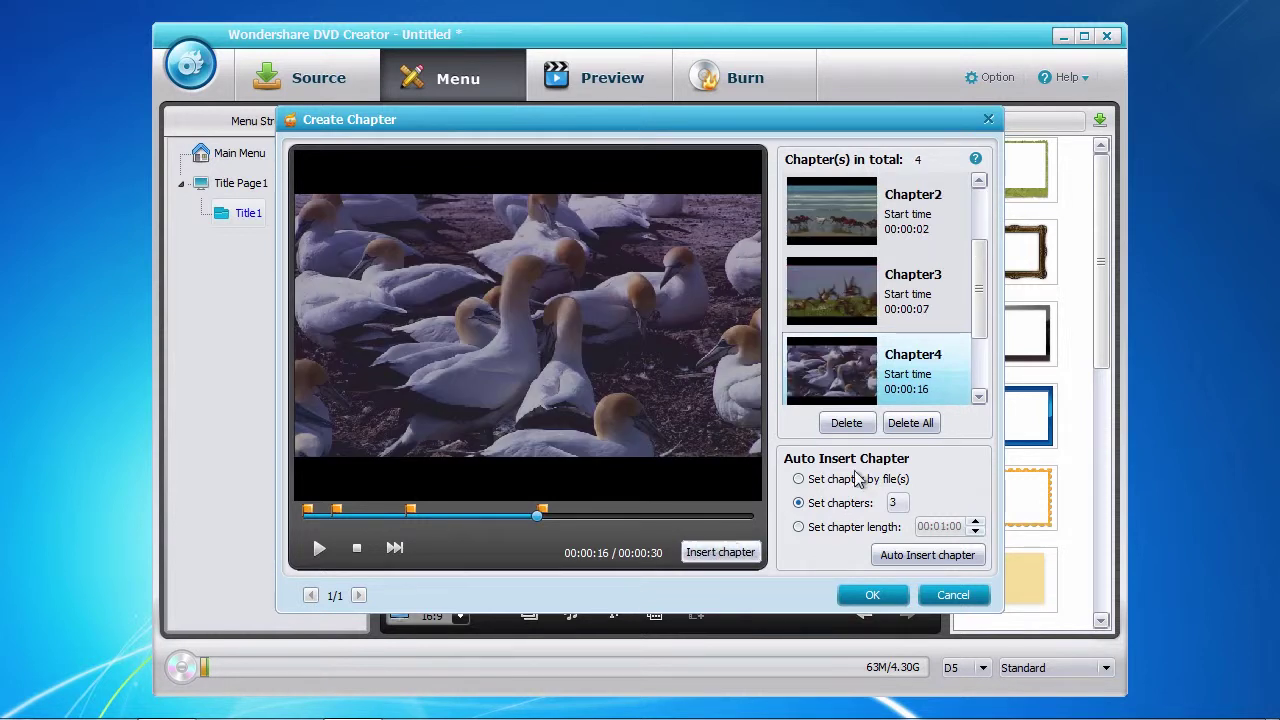
Delete the extra Chapter4 so three chapters remain, and confirm.
click(918, 302)
click(926, 374)
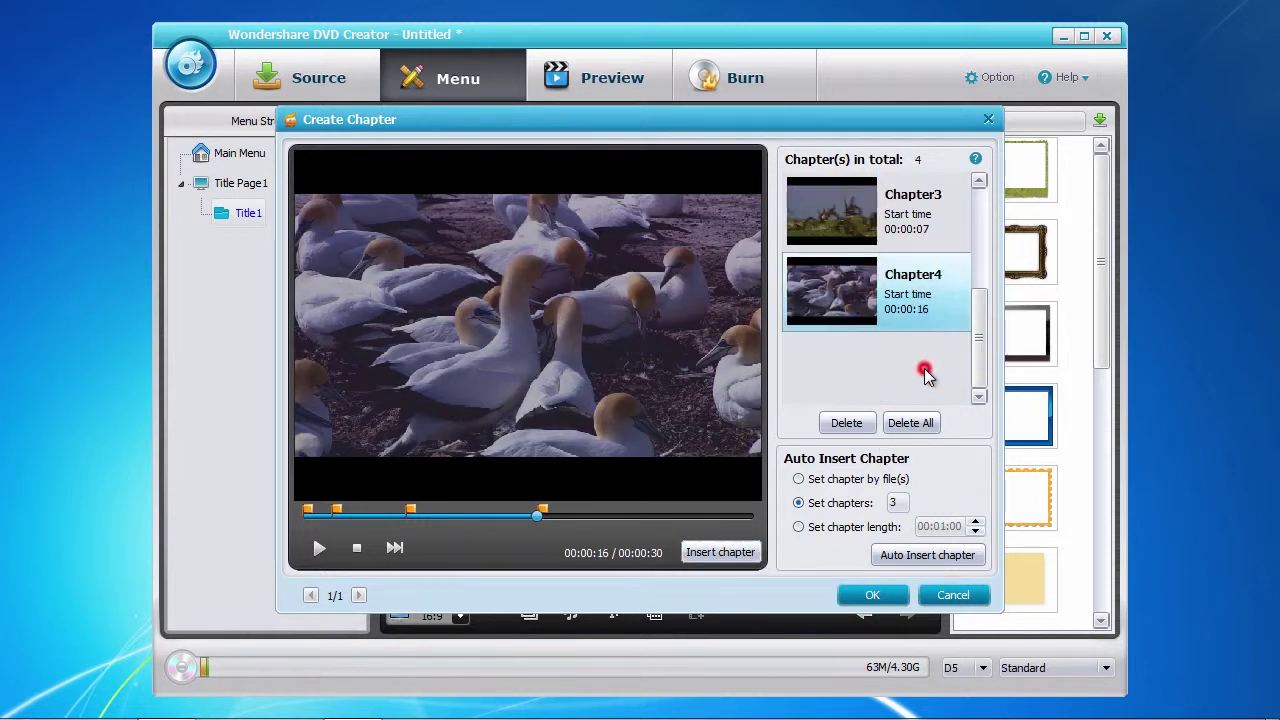
click(849, 424)
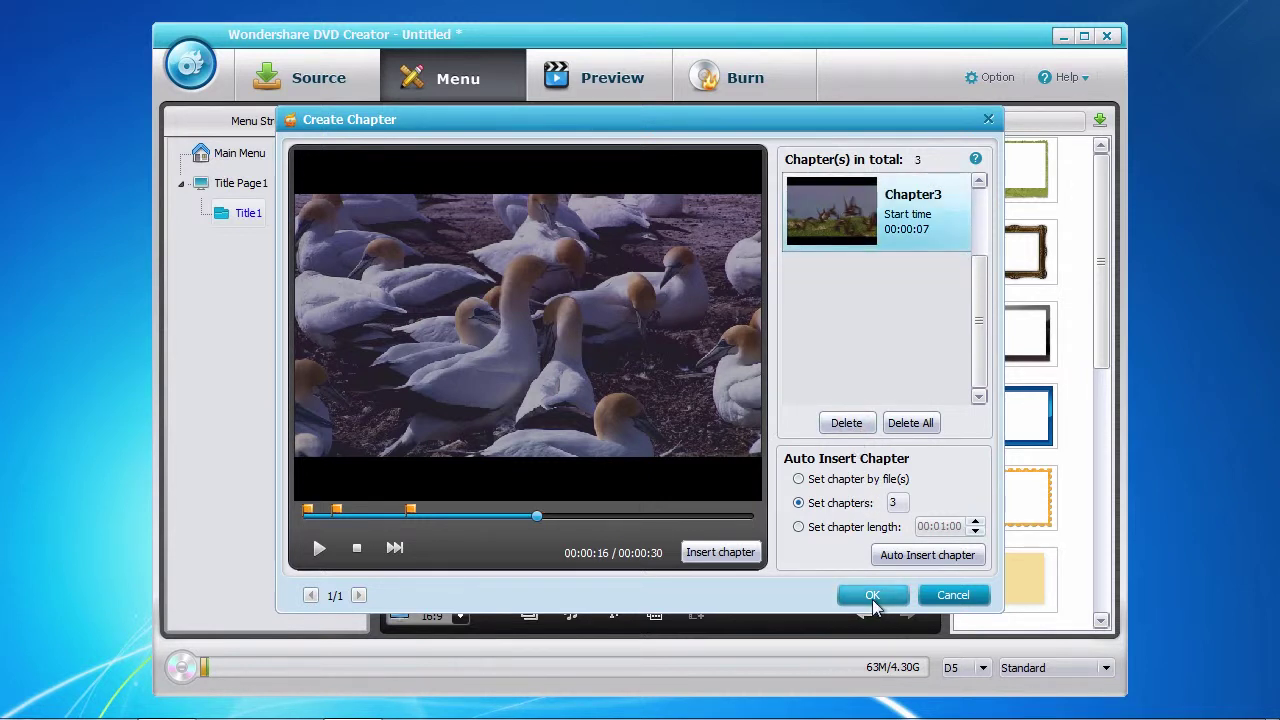
click(873, 596)
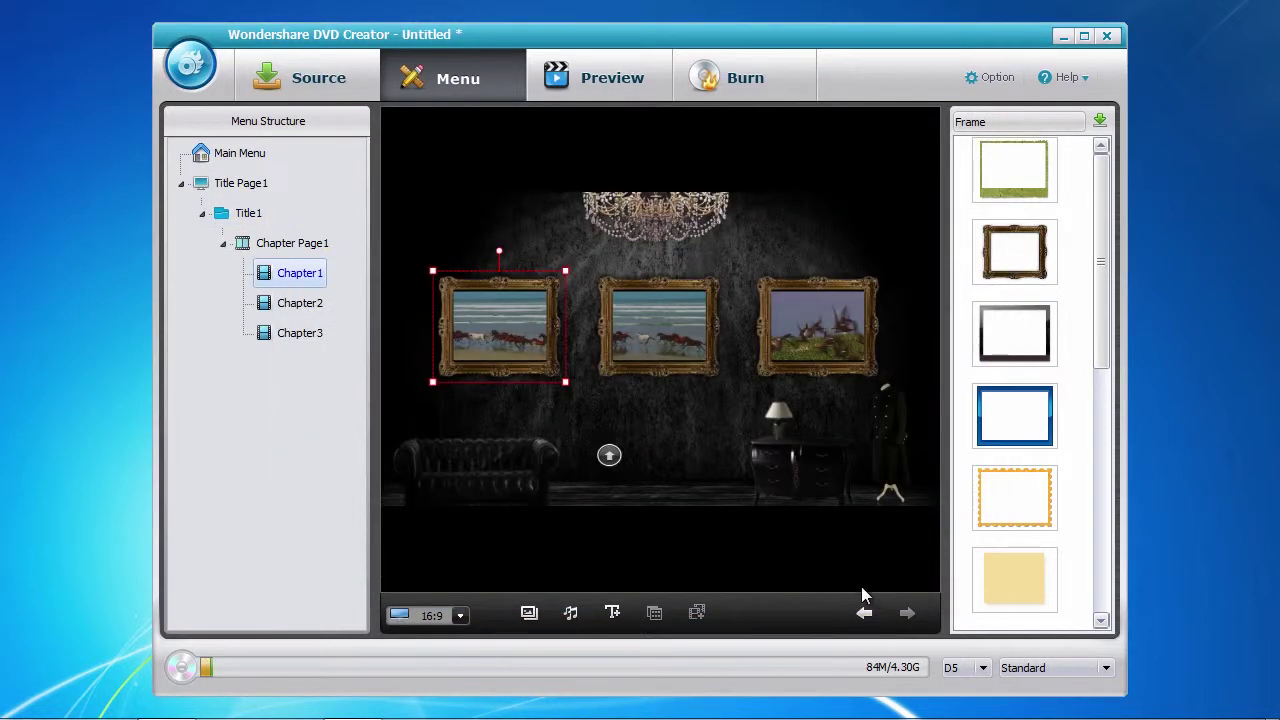
Preview the disc, play the Wildlife video from the Classic menu, and return to the menu.
click(603, 80)
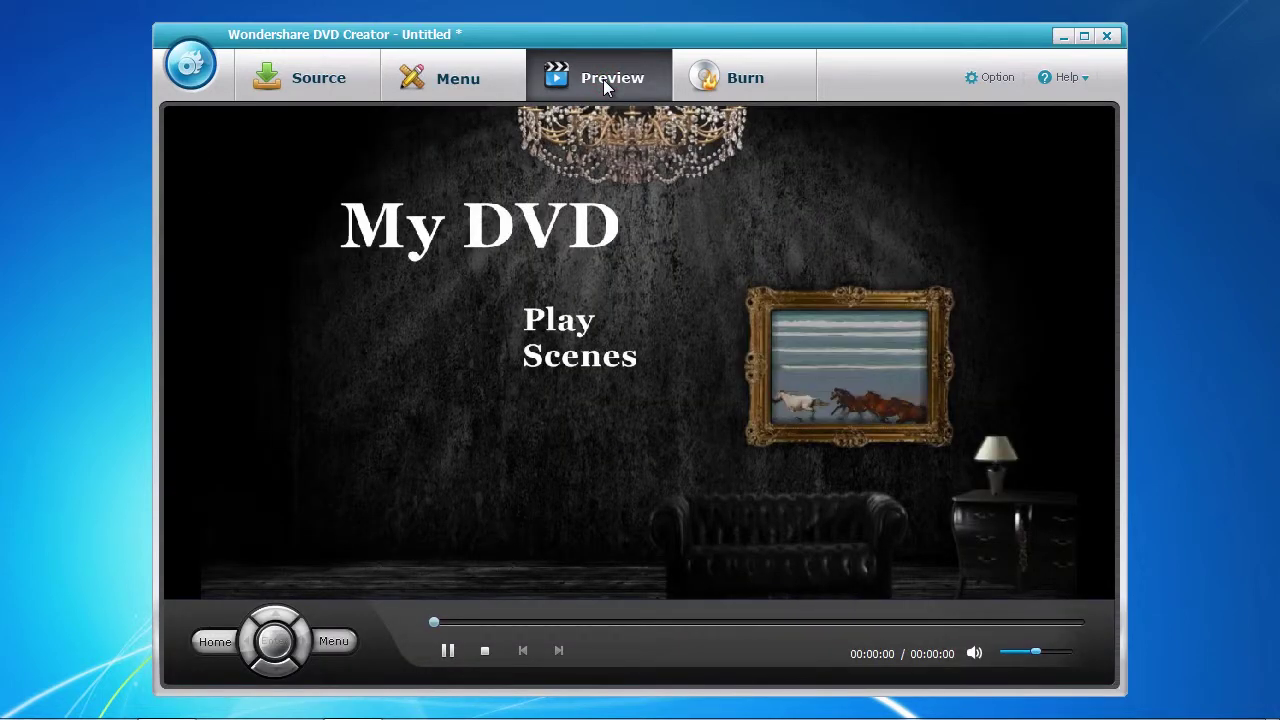
click(568, 328)
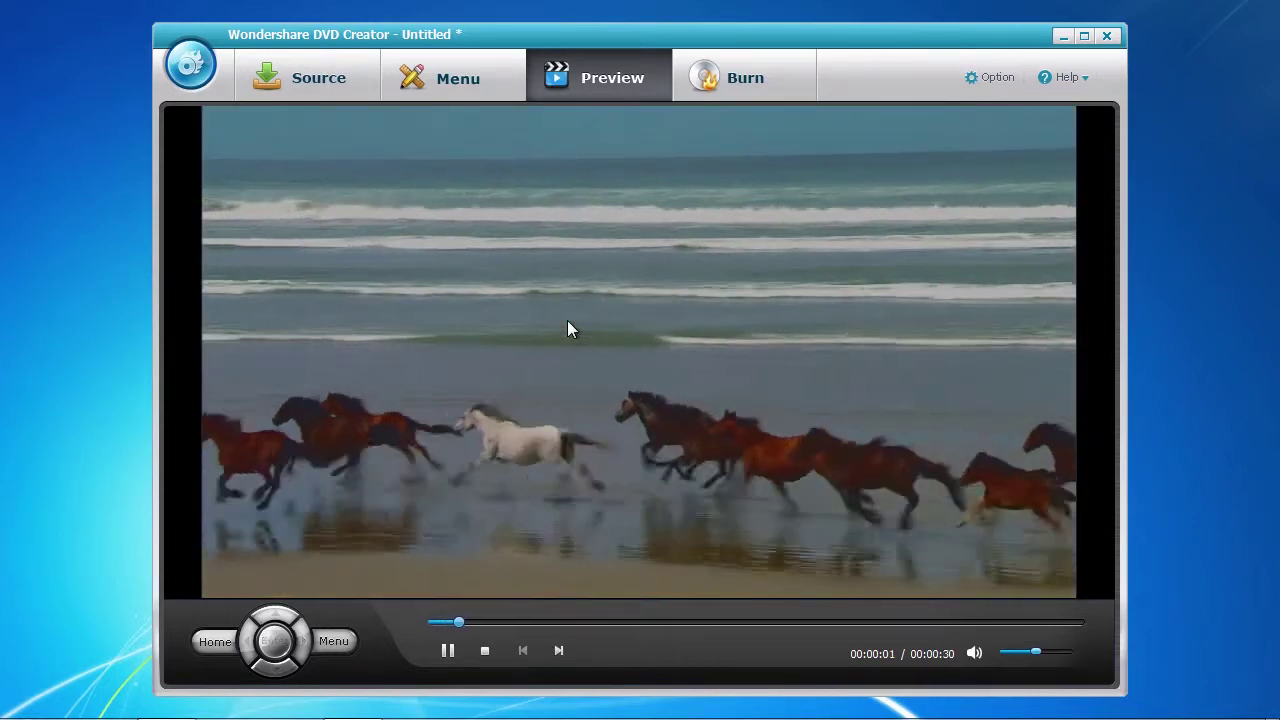
click(340, 641)
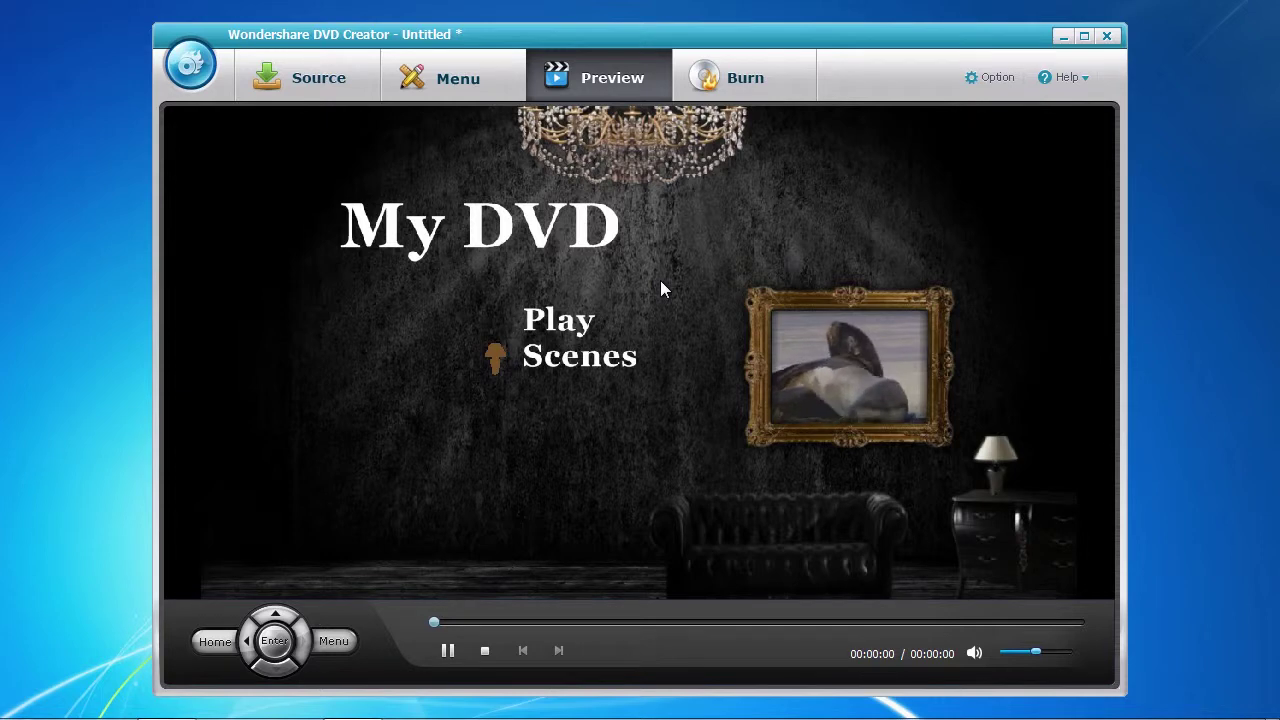
click(750, 88)
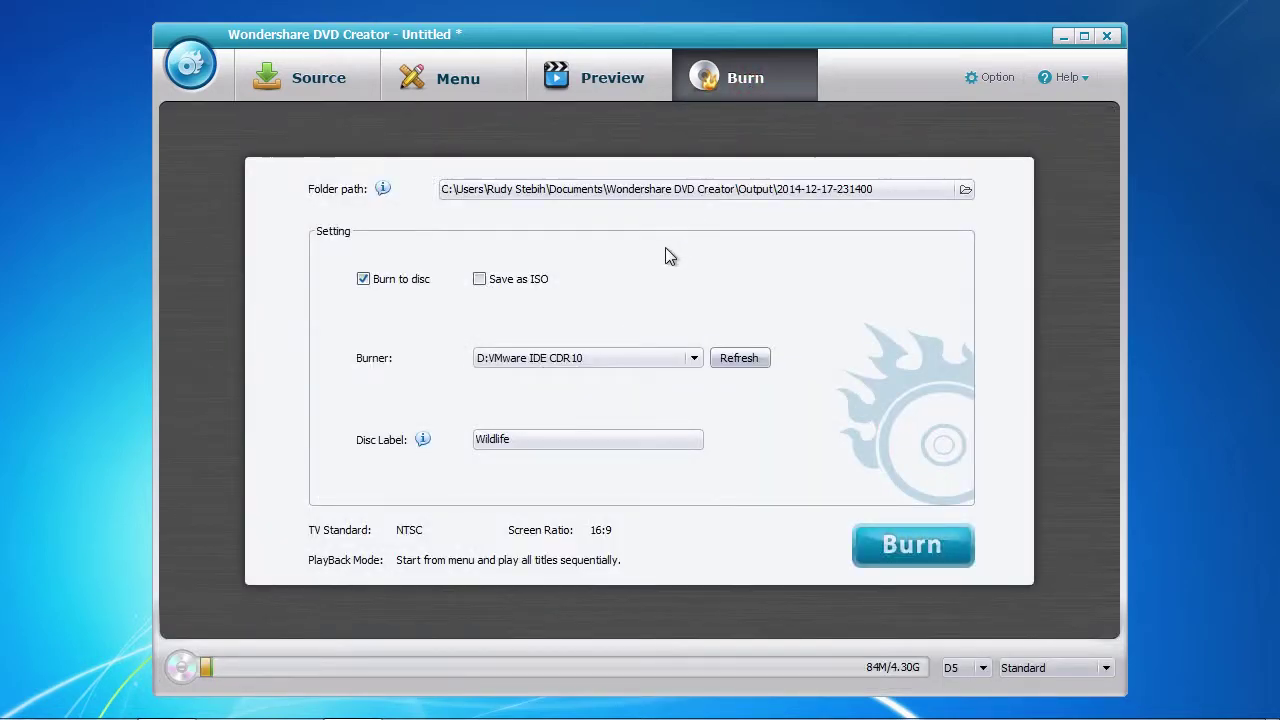
Keep the only burner drive, label the disc My Wildlife, and start burning.
click(479, 279)
click(480, 281)
click(693, 358)
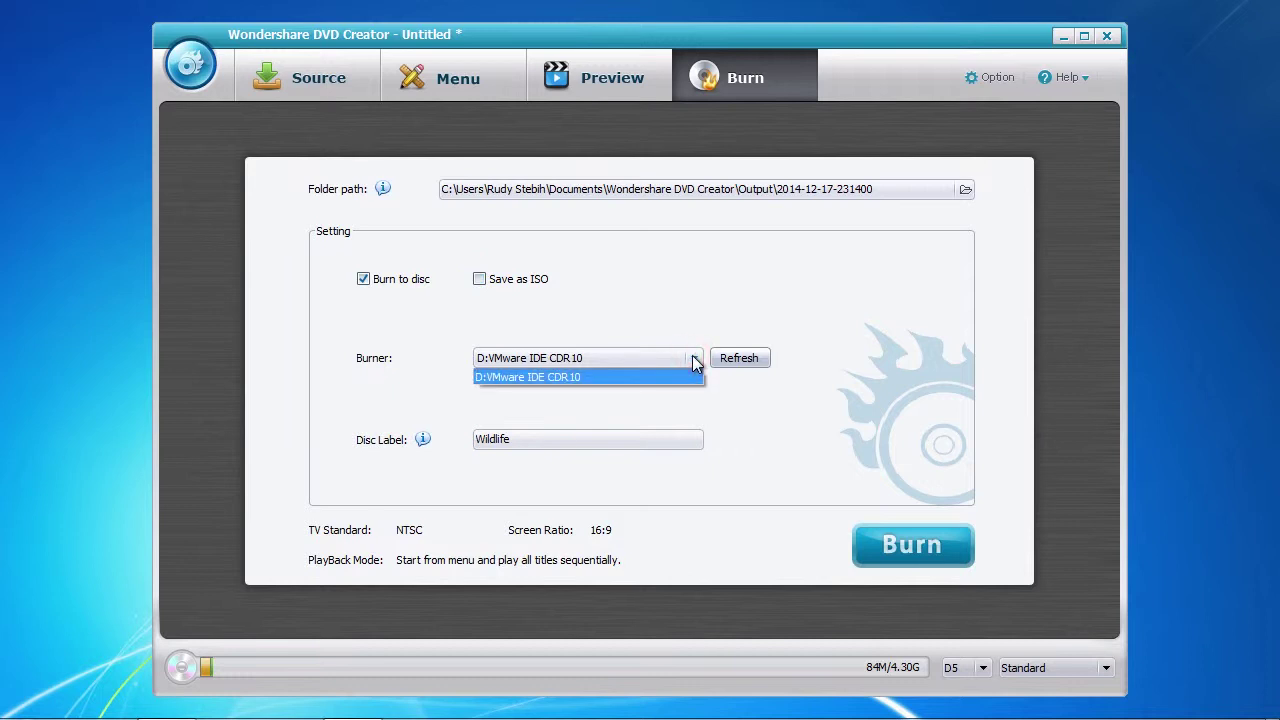
click(693, 358)
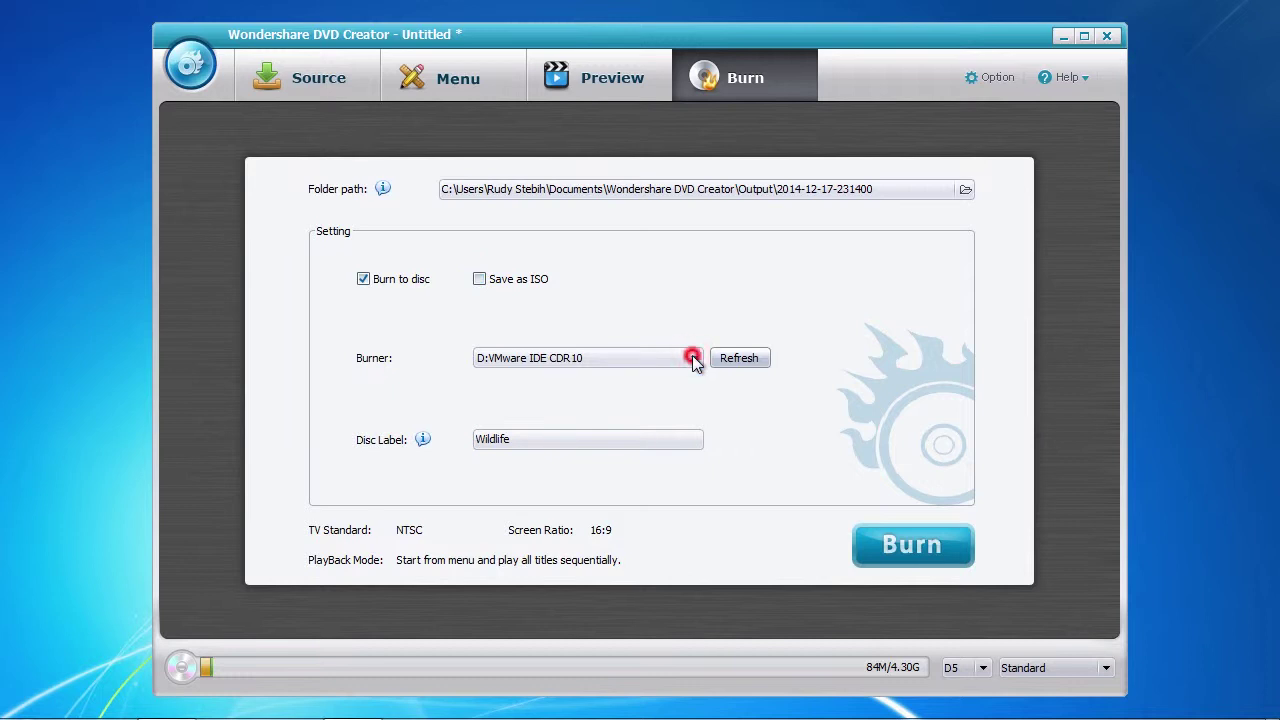
click(525, 443)
text(My)
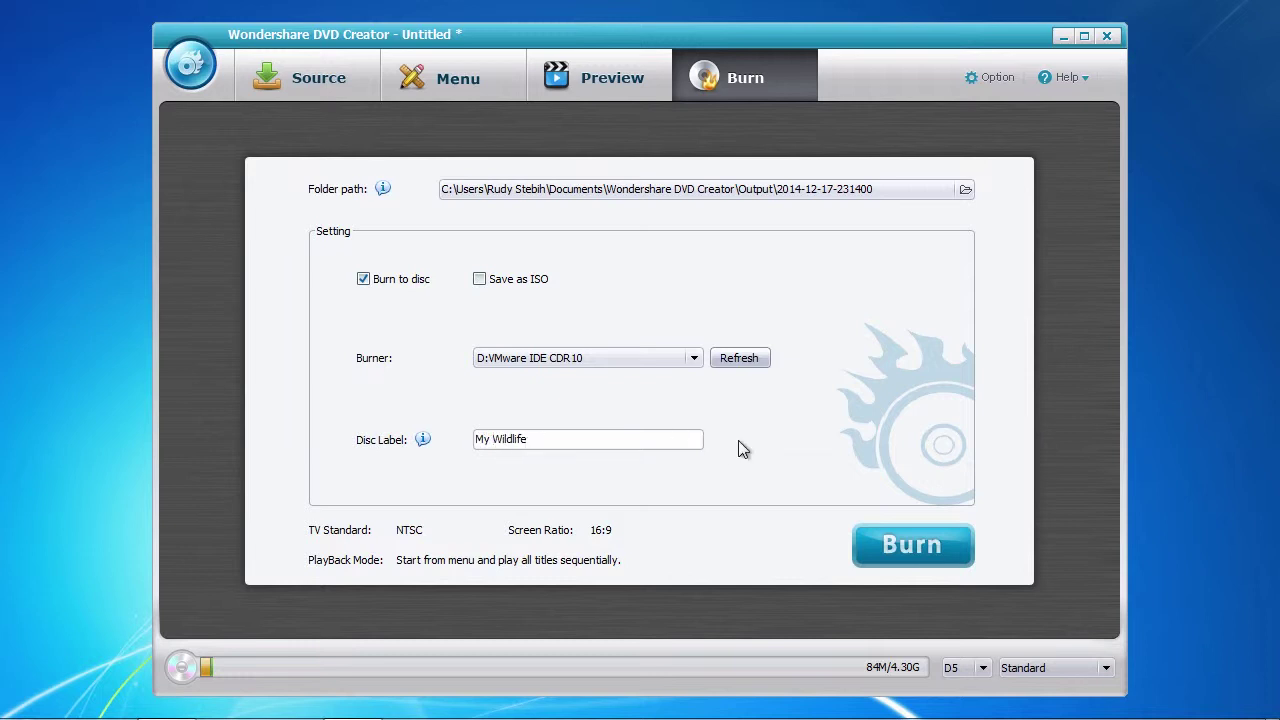
click(903, 548)
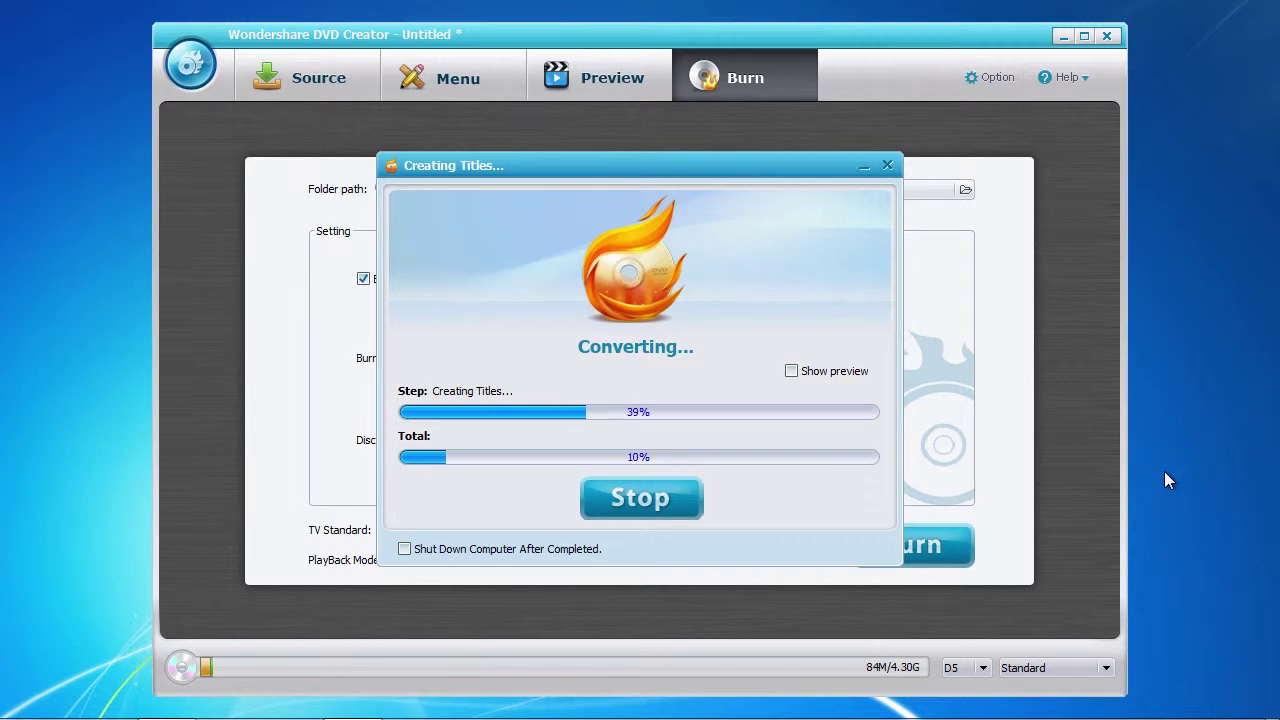
key(alt+Tab)
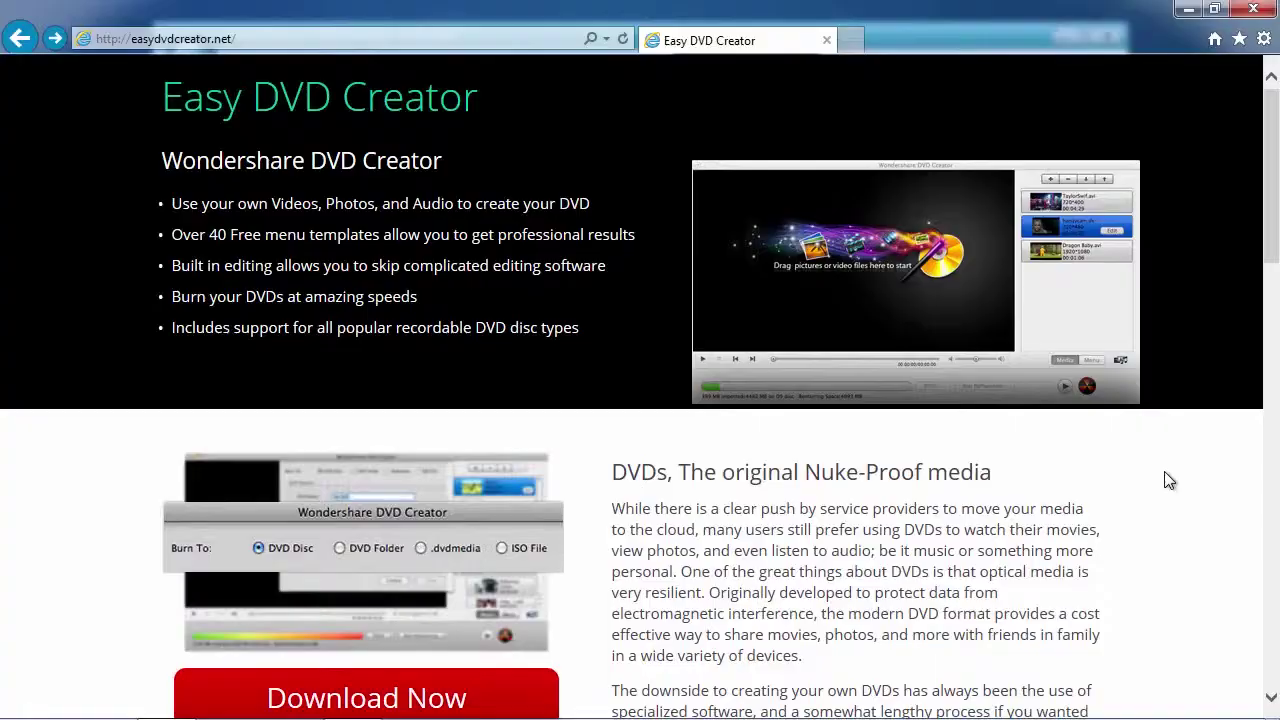
Scroll to the bottom of the easydvdcreator.net page to its footer.
drag(1270, 234, 1275, 668)
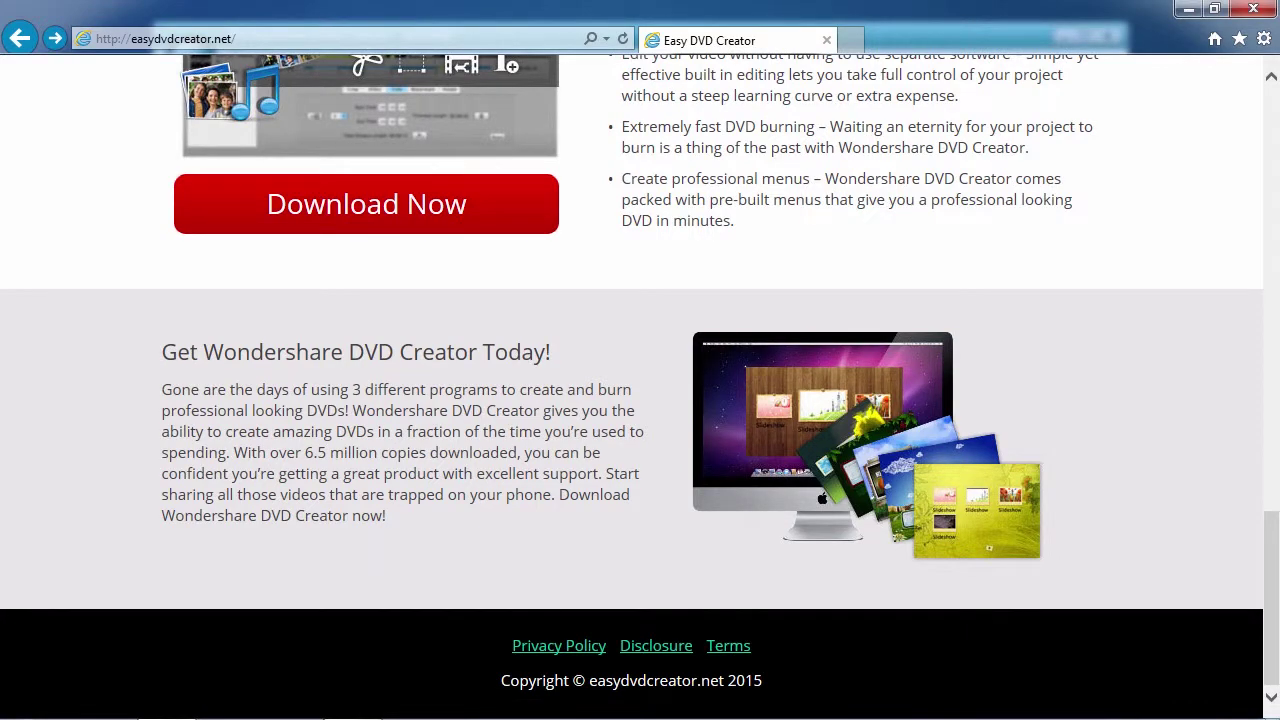